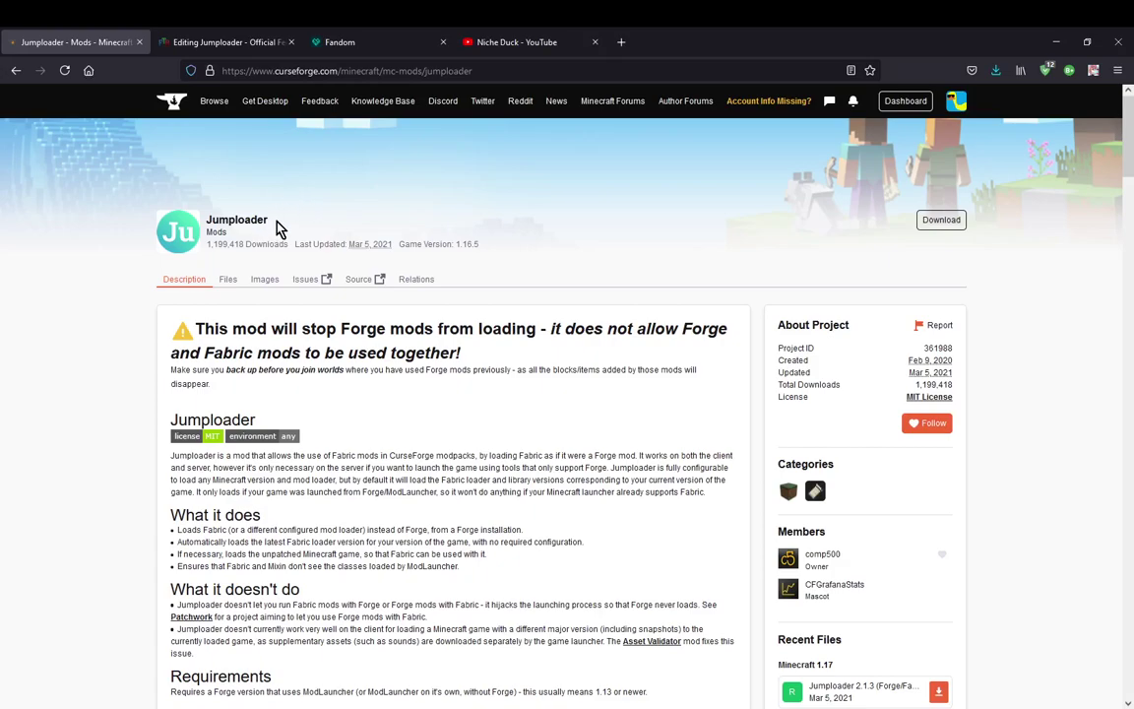
# - Highlight the Jumploader mod name on the CurseForge page, then clear the selection
pyautogui.doubleClick(260, 219)
pyautogui.click(330, 210)
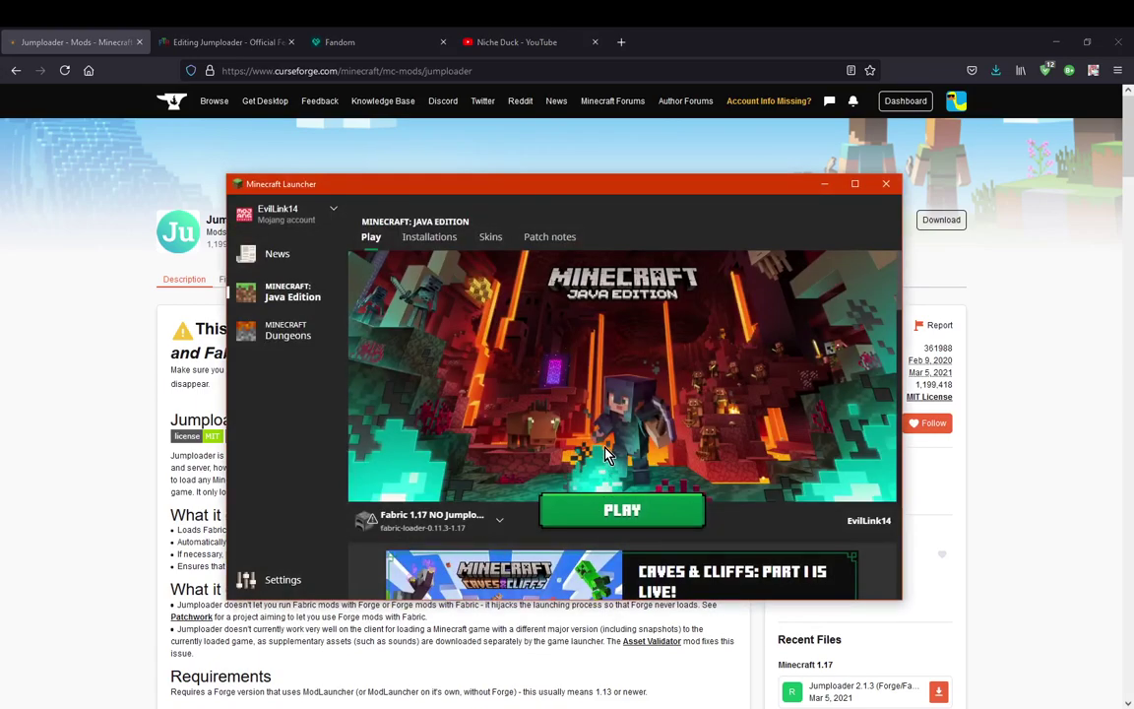
# - Start a new custom profile, where 1.17 offers only Fabric fabric-0.11.3, then check and minimise the launcher
pyautogui.moveTo(433, 526)
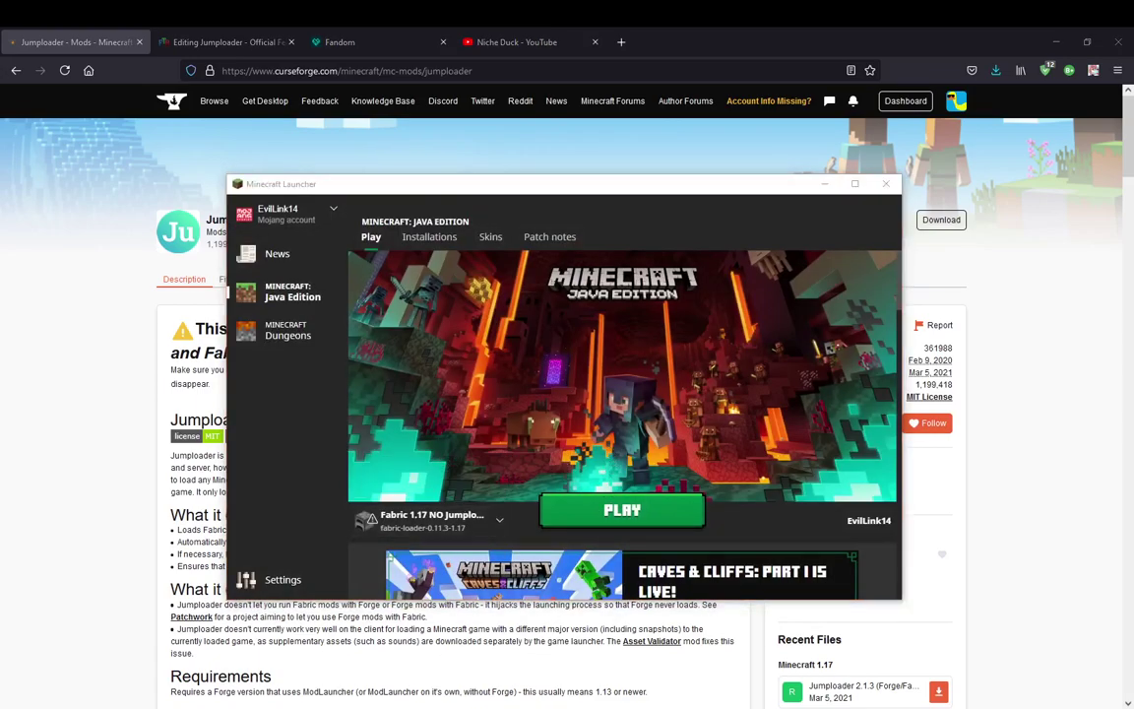
pyautogui.hotkey('alt', 'Tab')
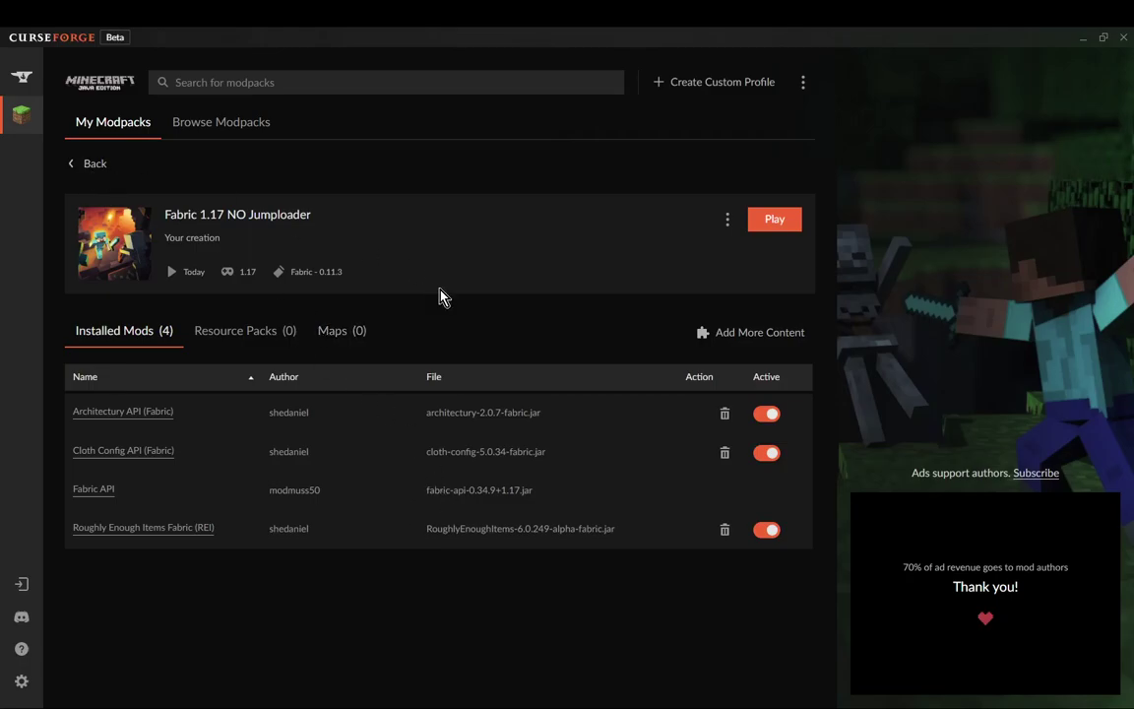
pyautogui.click(88, 164)
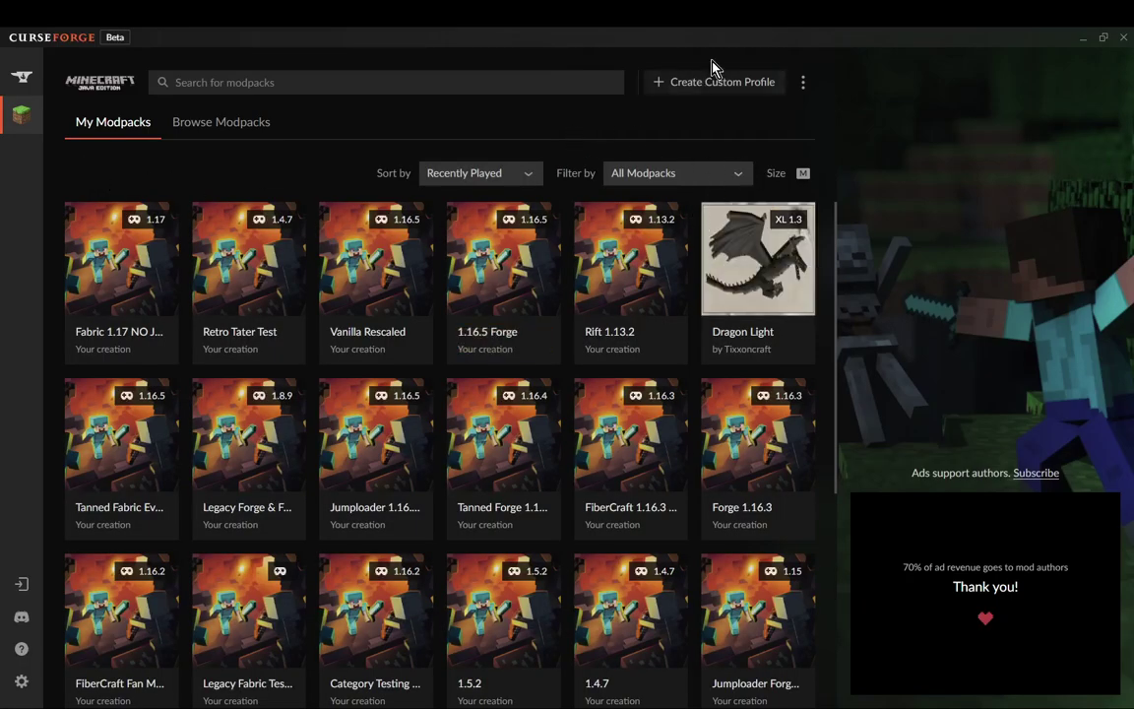
pyautogui.click(707, 82)
pyautogui.moveTo(419, 467)
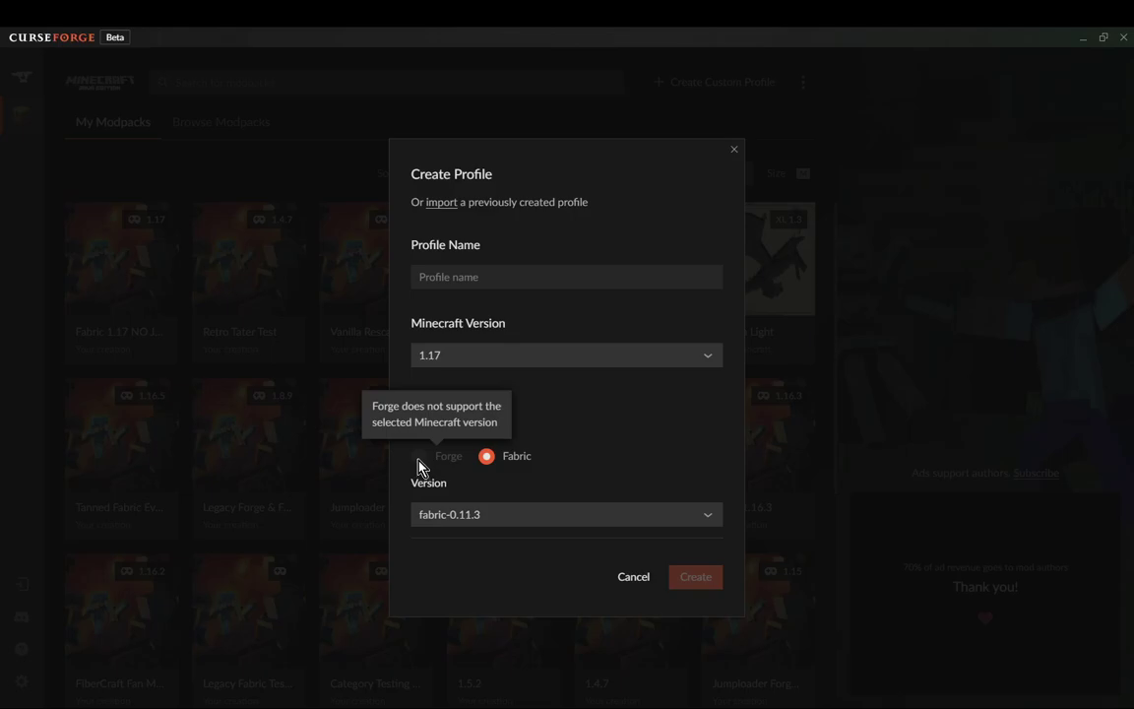
pyautogui.hotkey('alt', 'Tab')
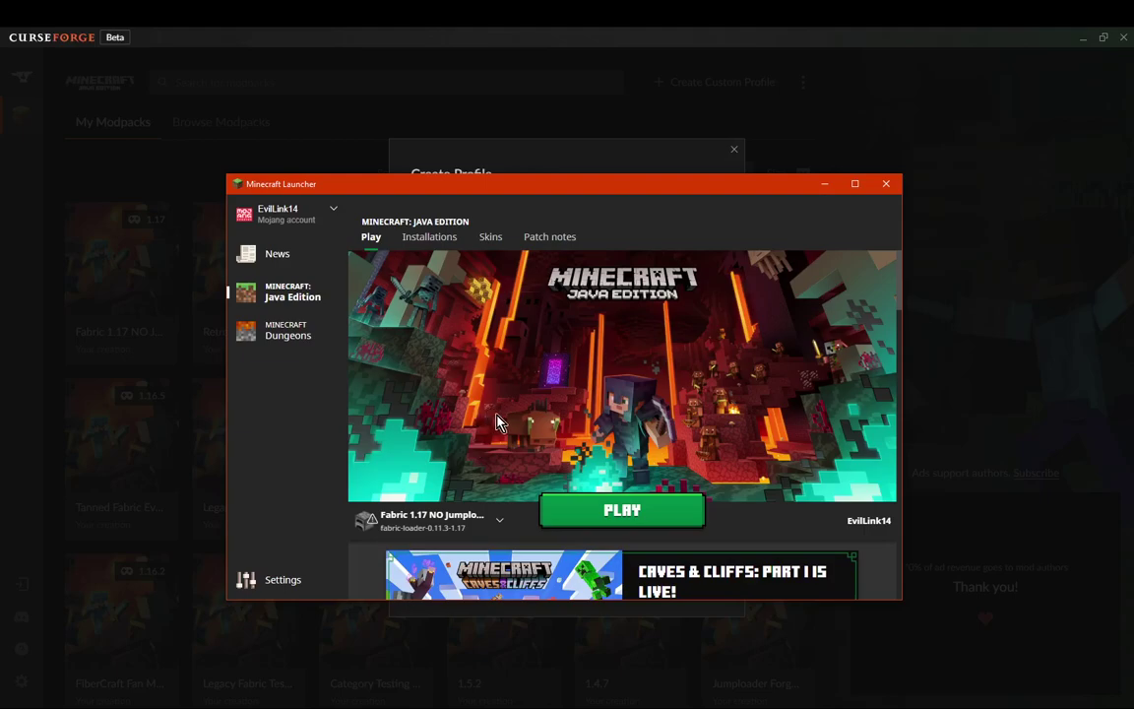
pyautogui.click(825, 187)
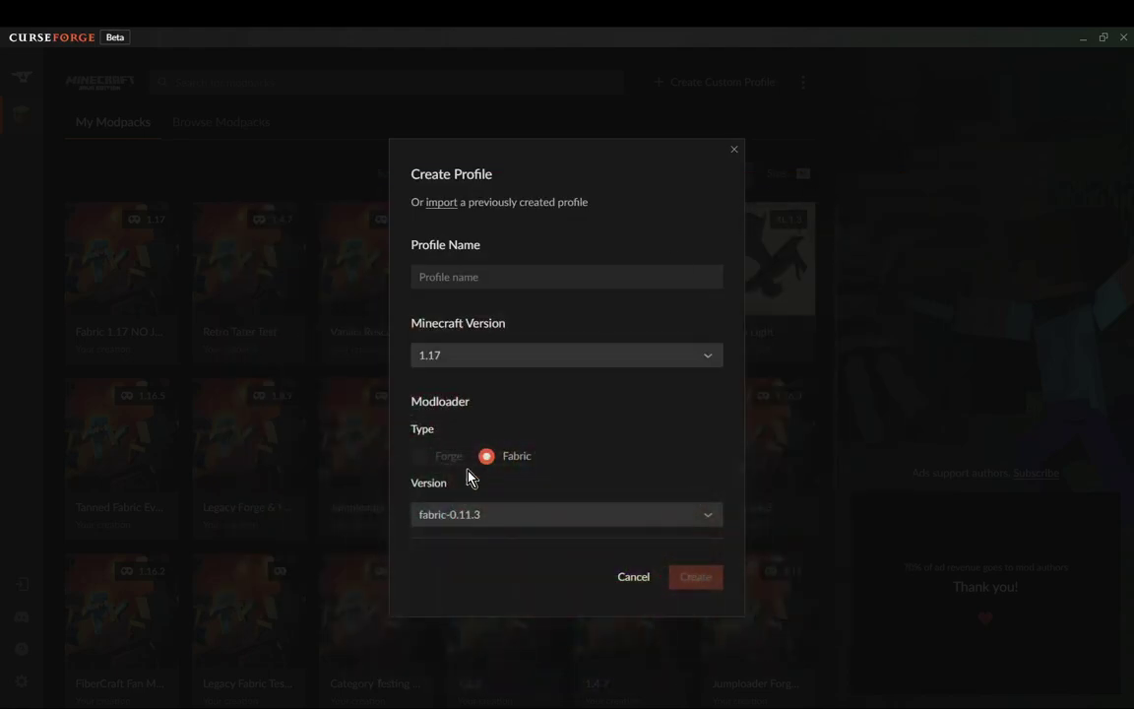
# - On the FTB wiki Jumploader edit tab, highlight the note about the .fabric and .mixin.out folders
pyautogui.hotkey('alt', 'Tab')
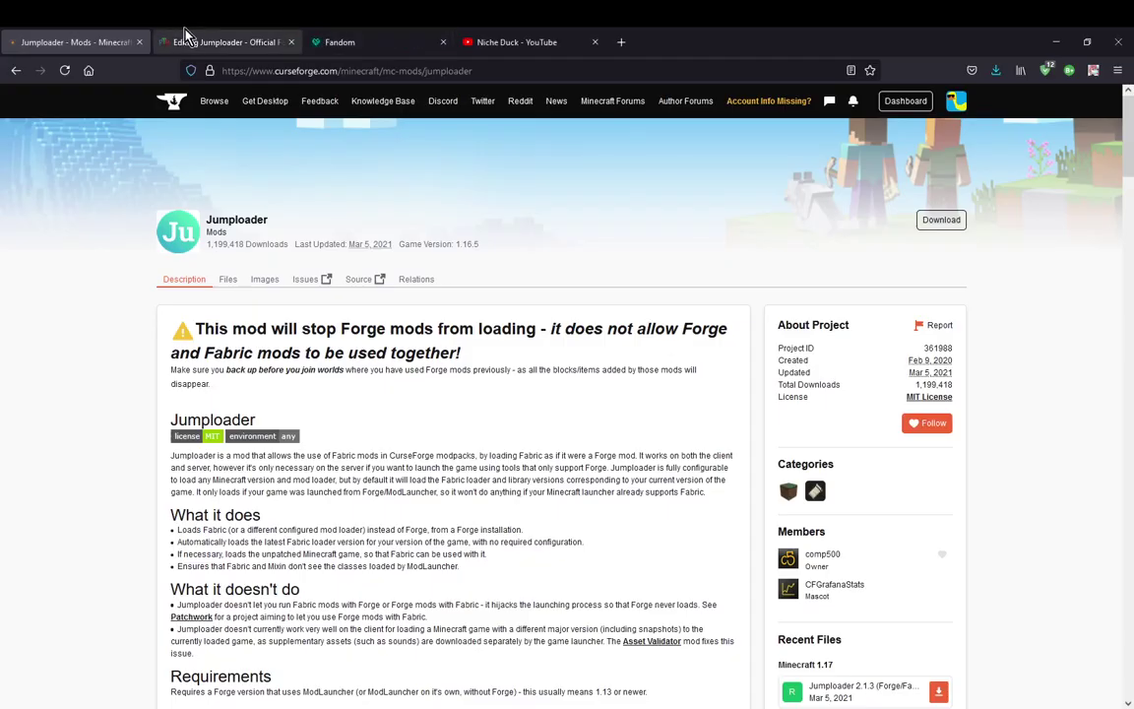
pyautogui.click(172, 39)
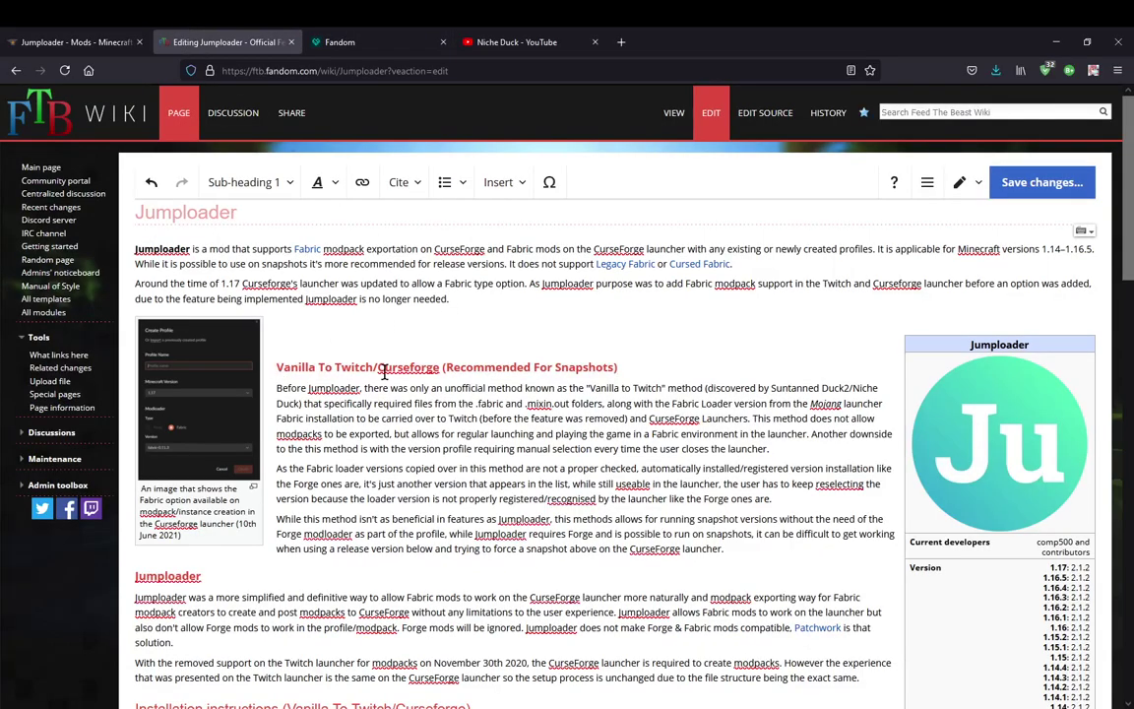
pyautogui.moveTo(476, 404); pyautogui.dragTo(604, 404)
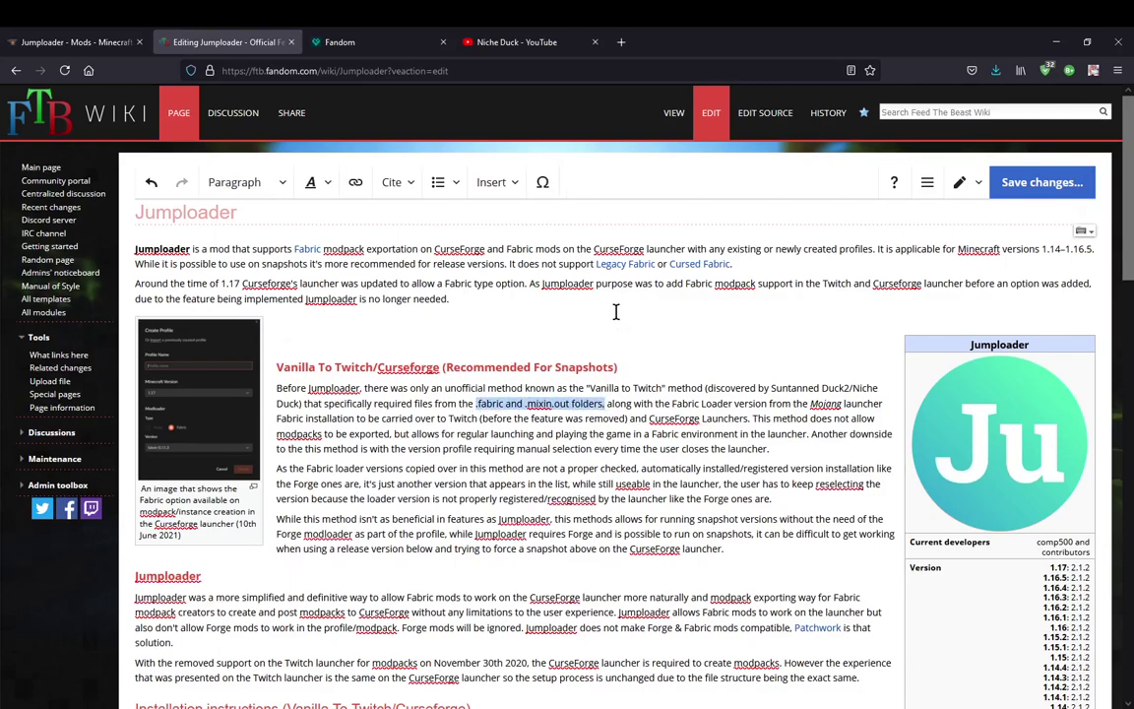
pyautogui.moveTo(476, 404); pyautogui.dragTo(570, 402)
pyautogui.press('Right')
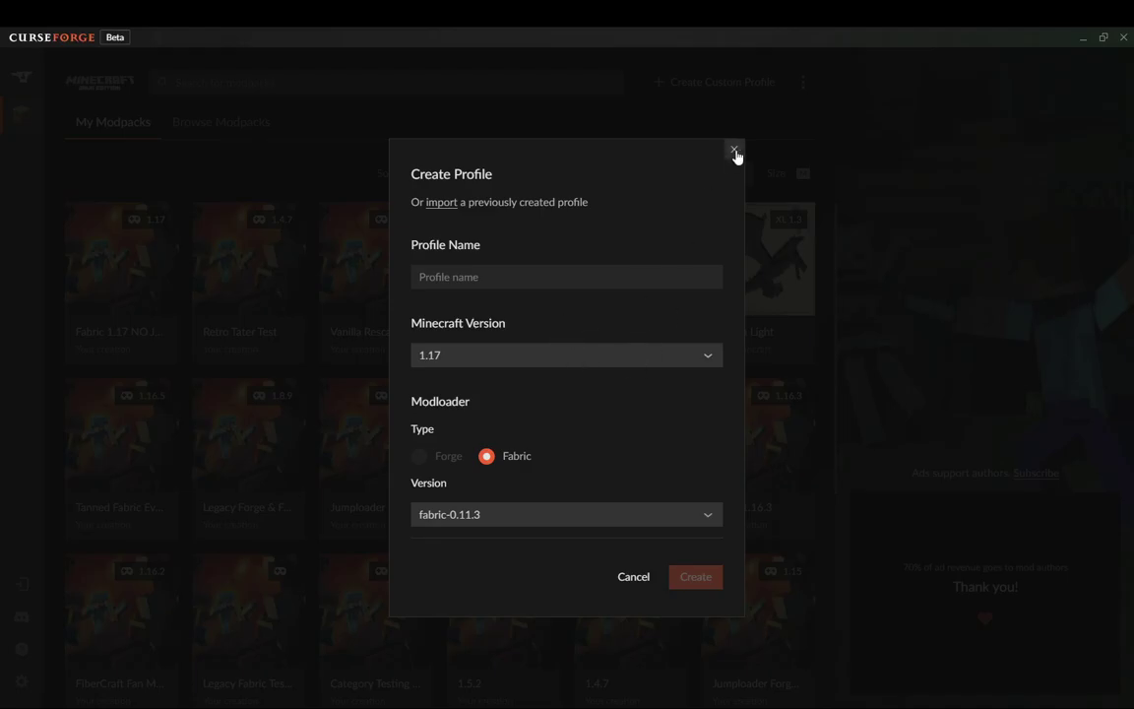
# - Dismiss the new profile form and open the Fabric 1.17 NO Jumploader profile folder via Open Folder
pyautogui.click(734, 150)
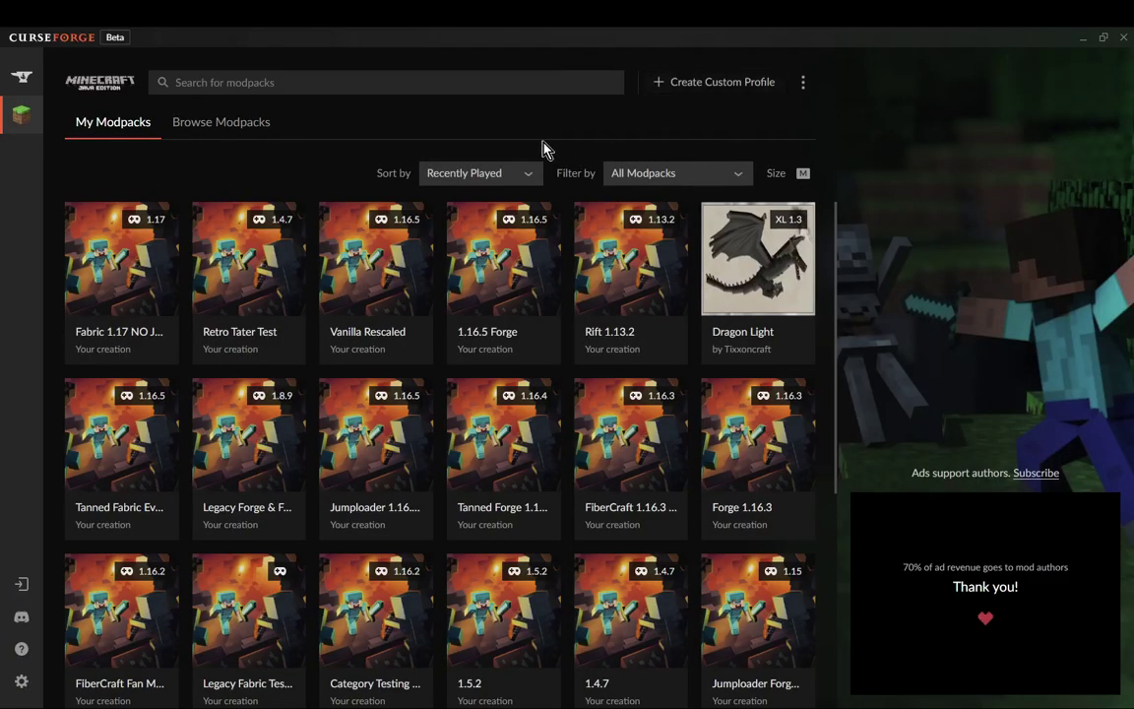
pyautogui.click(690, 84)
pyautogui.click(733, 149)
pyautogui.click(118, 261)
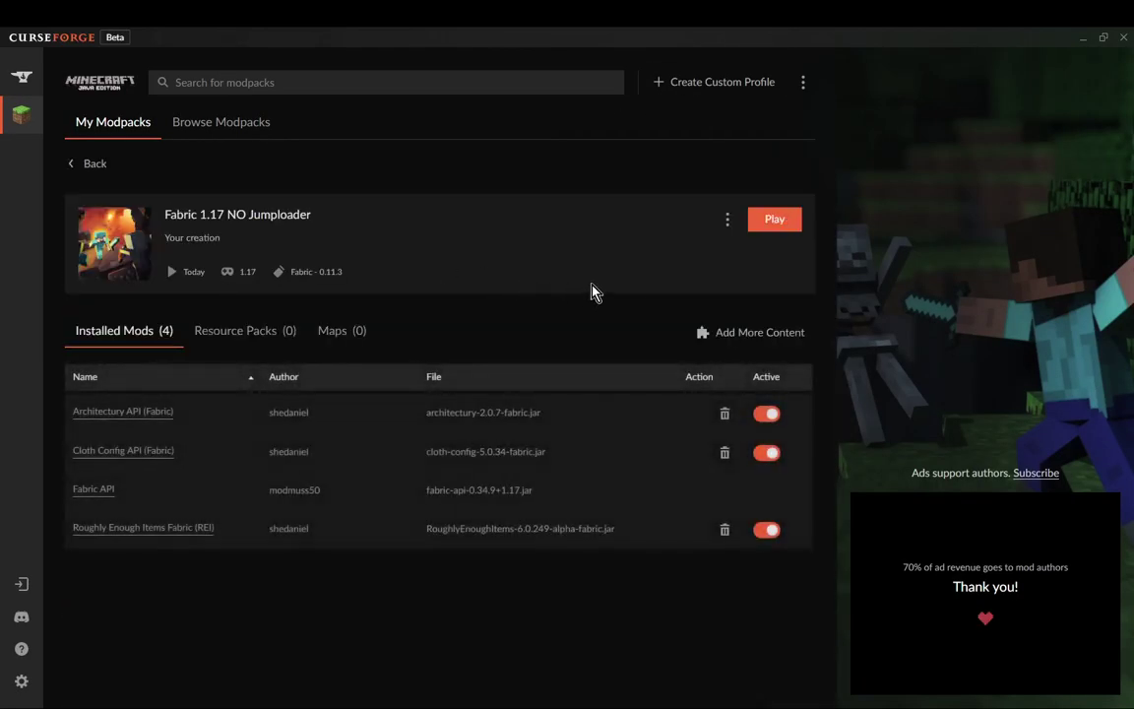
pyautogui.click(728, 219)
pyautogui.click(656, 295)
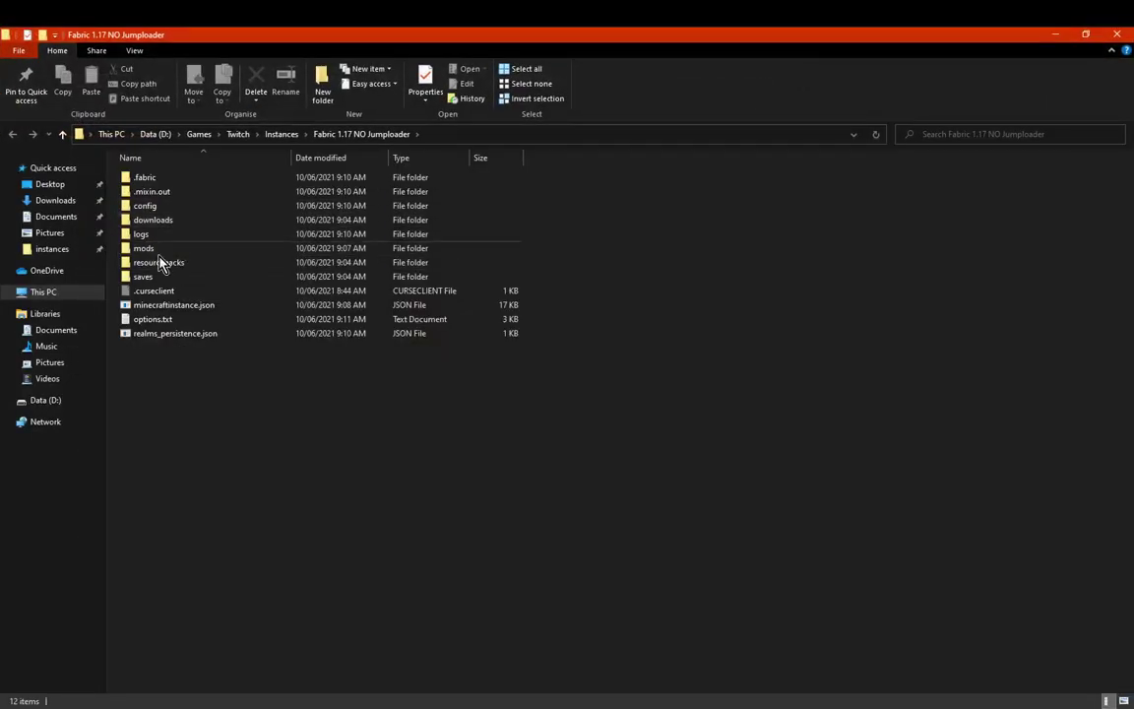
# - Check that Twitch\Install\versions contains fabric-loader-0.11.3-1.17, then go back to the Install folder
pyautogui.click(240, 135)
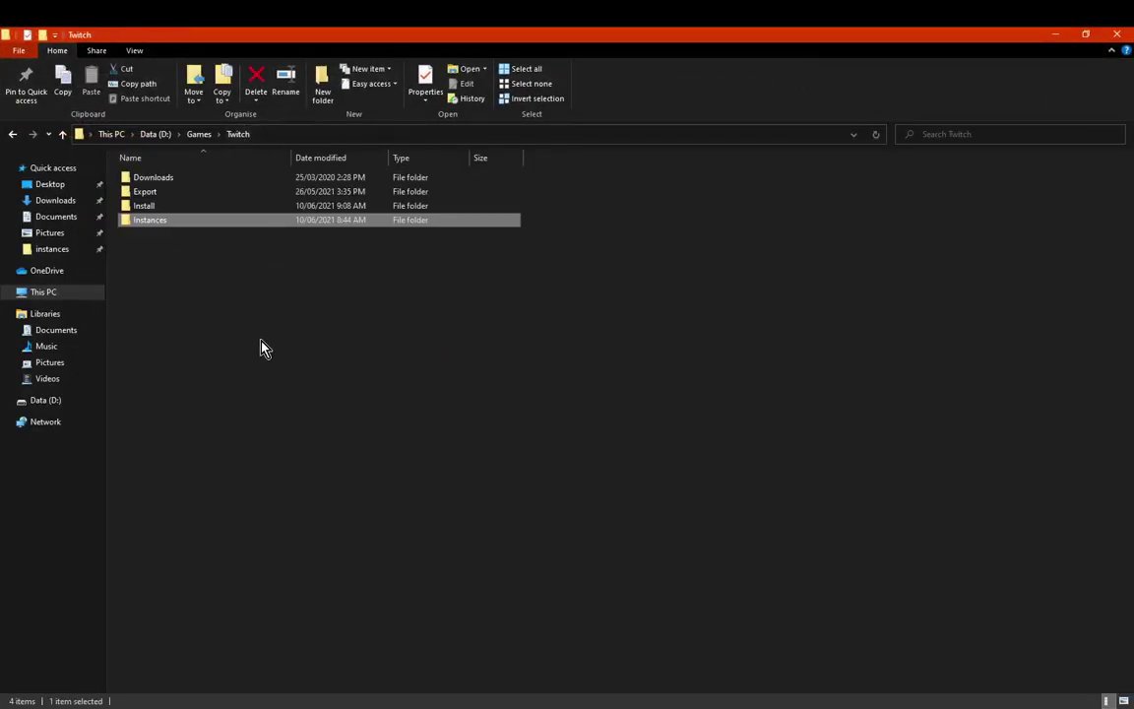
pyautogui.doubleClick(169, 211)
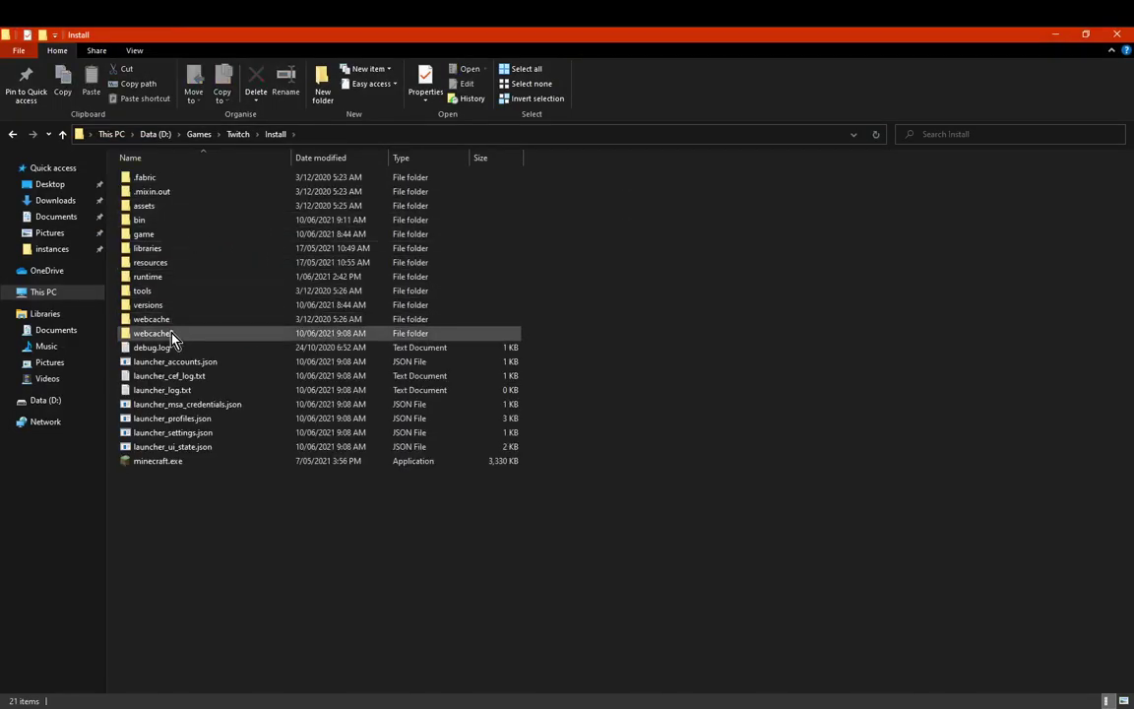
pyautogui.doubleClick(158, 305)
pyautogui.scroll(-14, 284, 531)
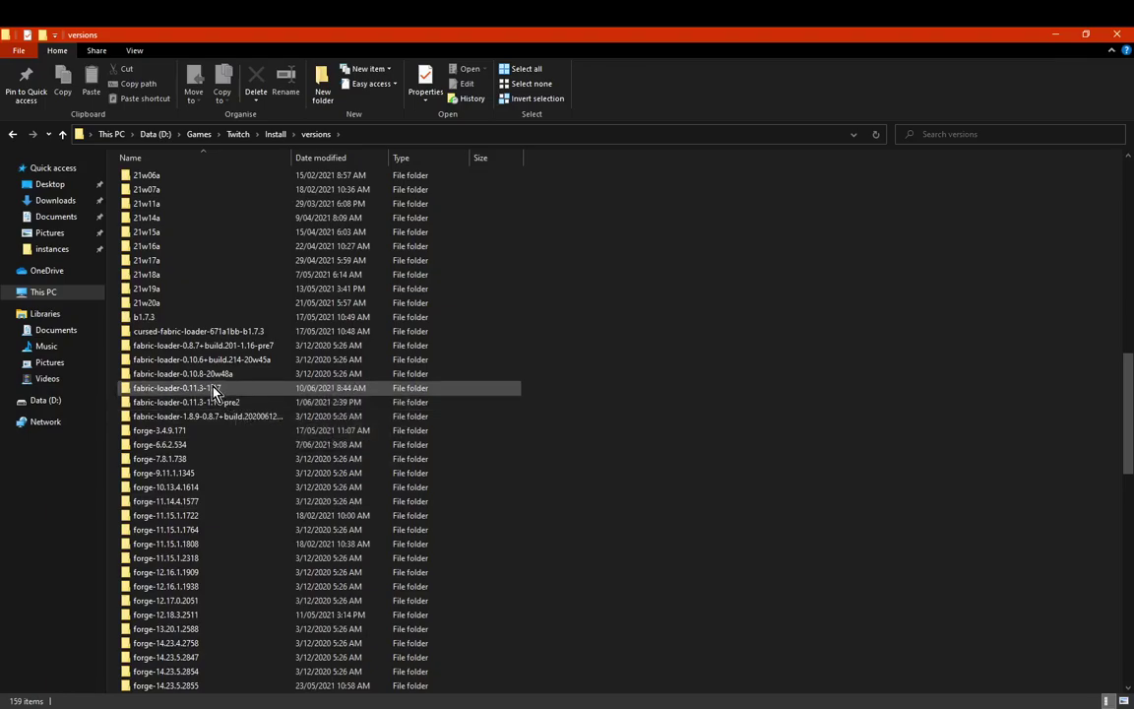
pyautogui.click(274, 135)
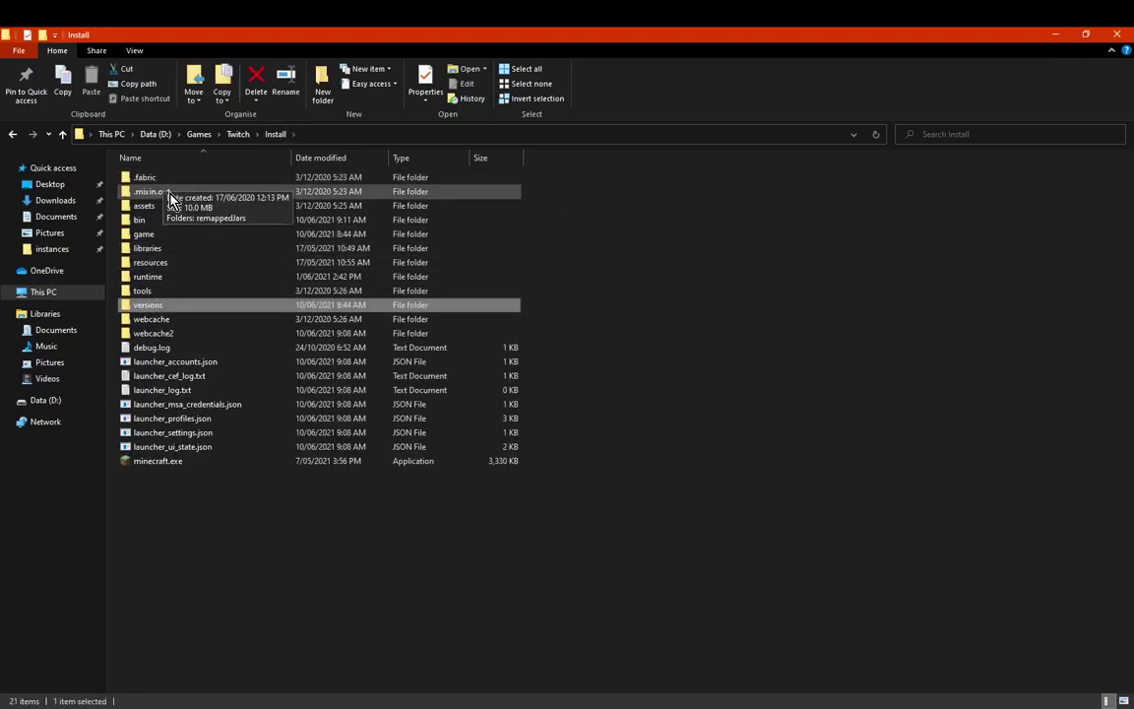
pyautogui.click(536, 233)
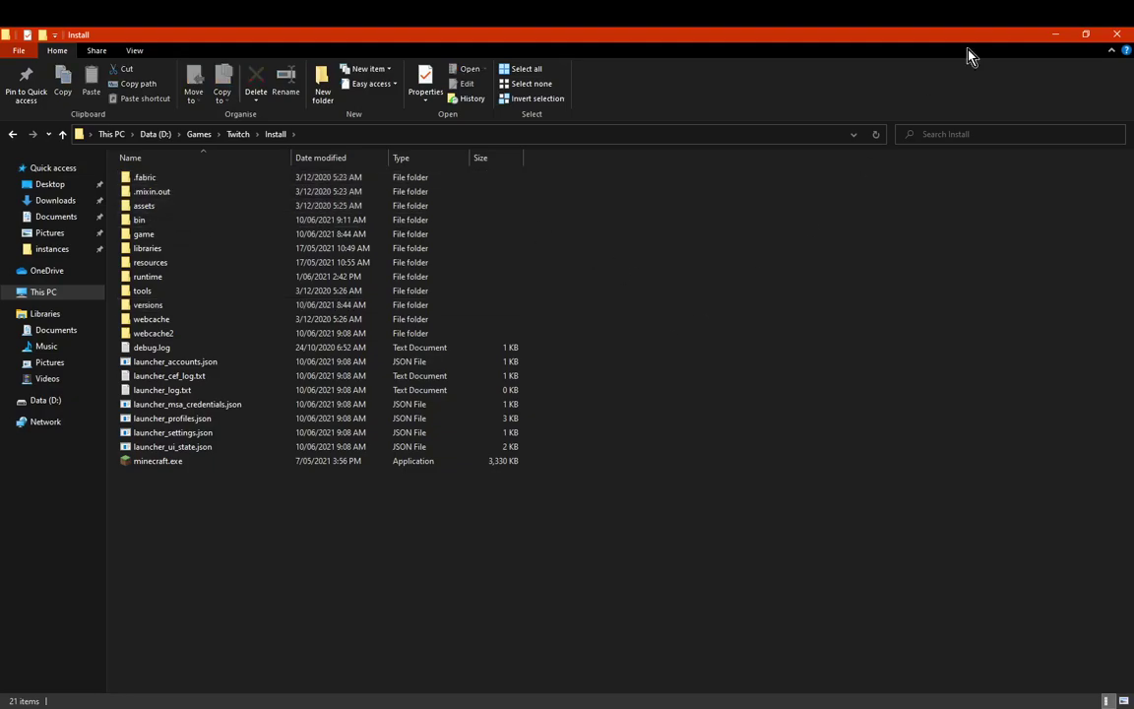
# - Minimise File Explorer and return to the Fabric 1.17 NO Jumploader profile in CurseForge
pyautogui.click(1052, 35)
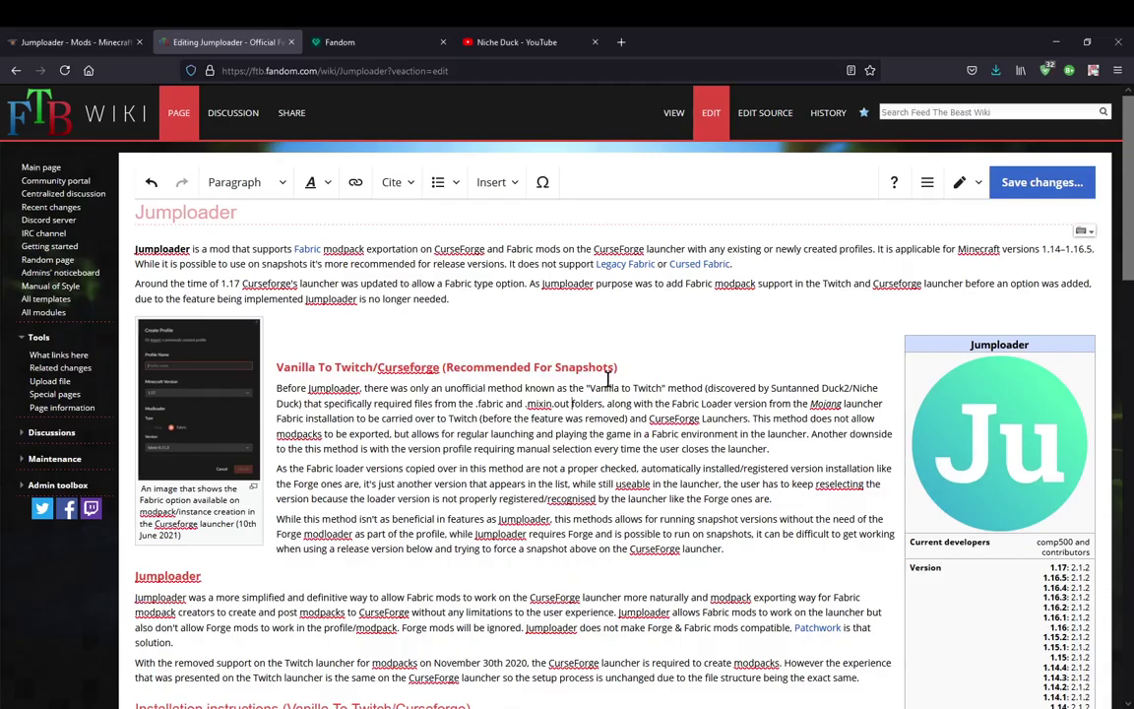
pyautogui.click(40, 43)
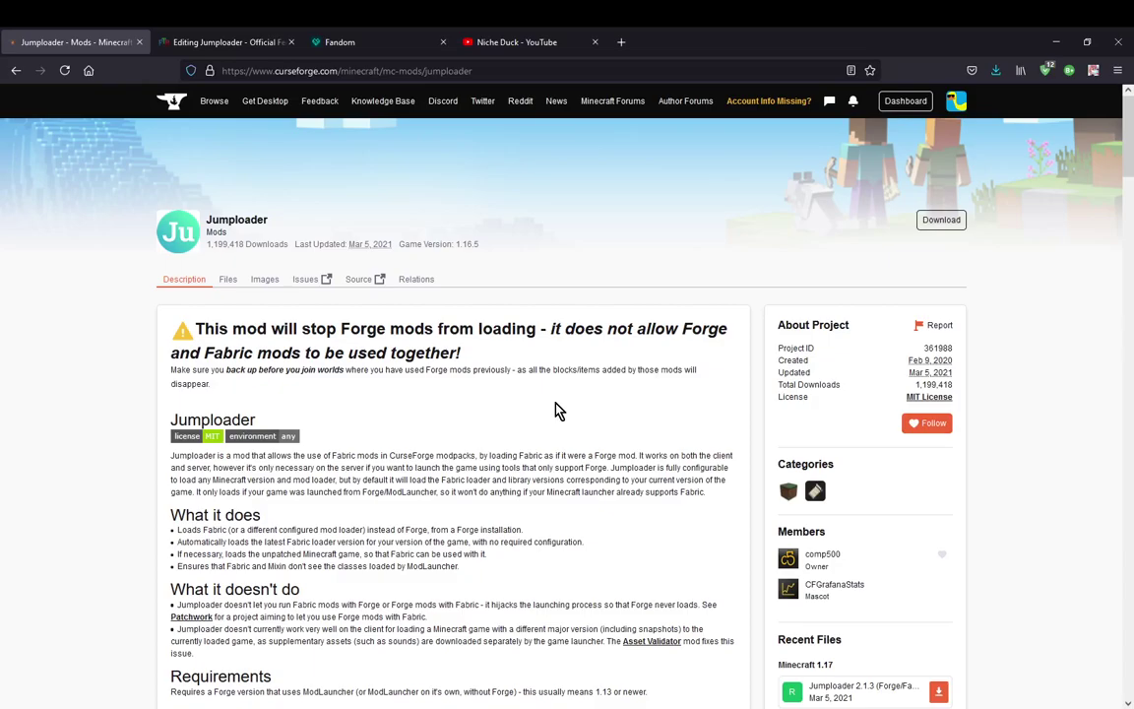
pyautogui.hotkey('alt', 'Tab')
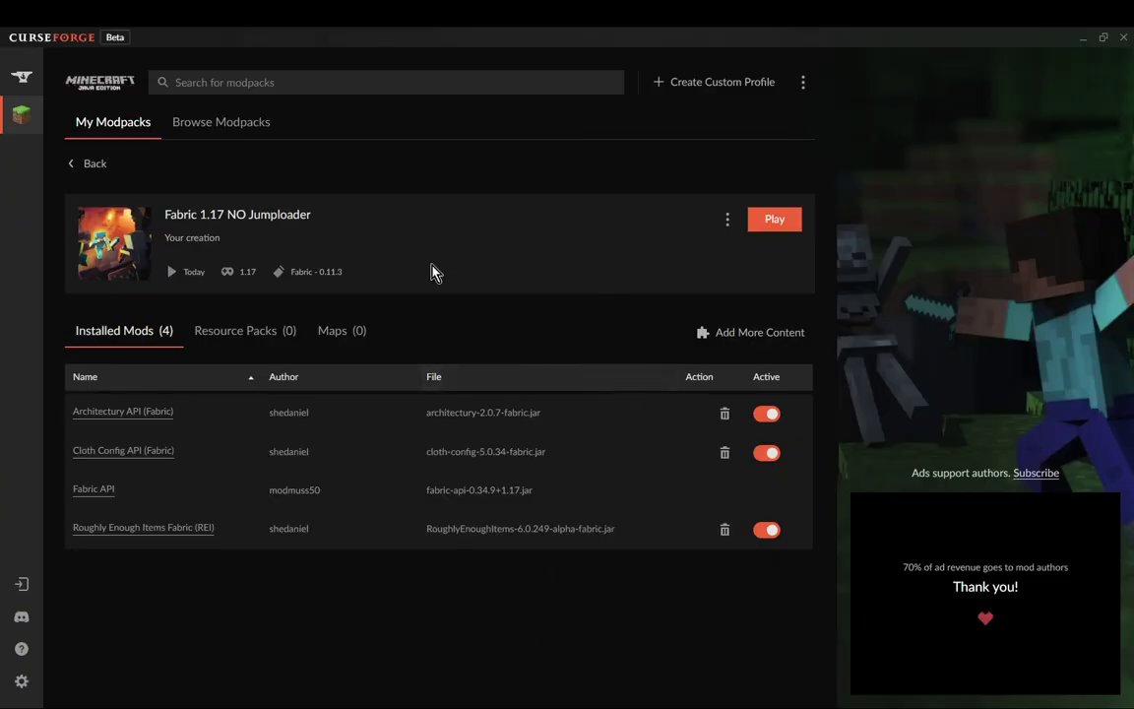
# - Start a new custom profile with Minecraft 1.16.5 and view its Fabric loader versions
pyautogui.click(94, 165)
pyautogui.click(716, 83)
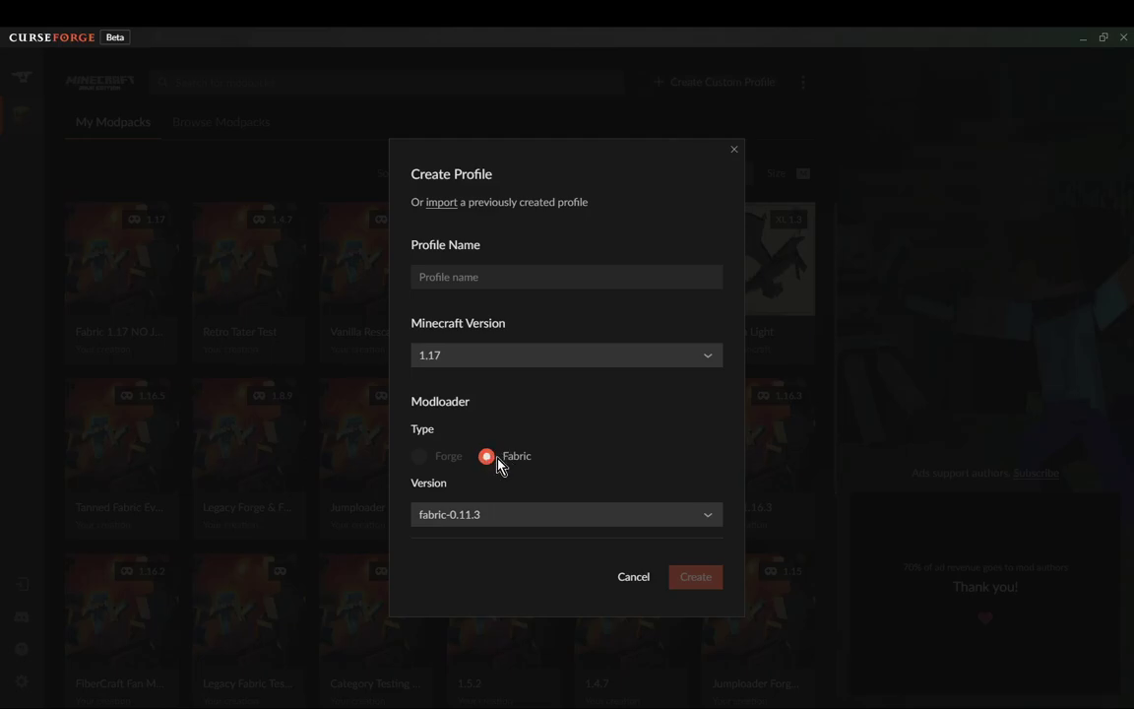
pyautogui.moveTo(443, 465)
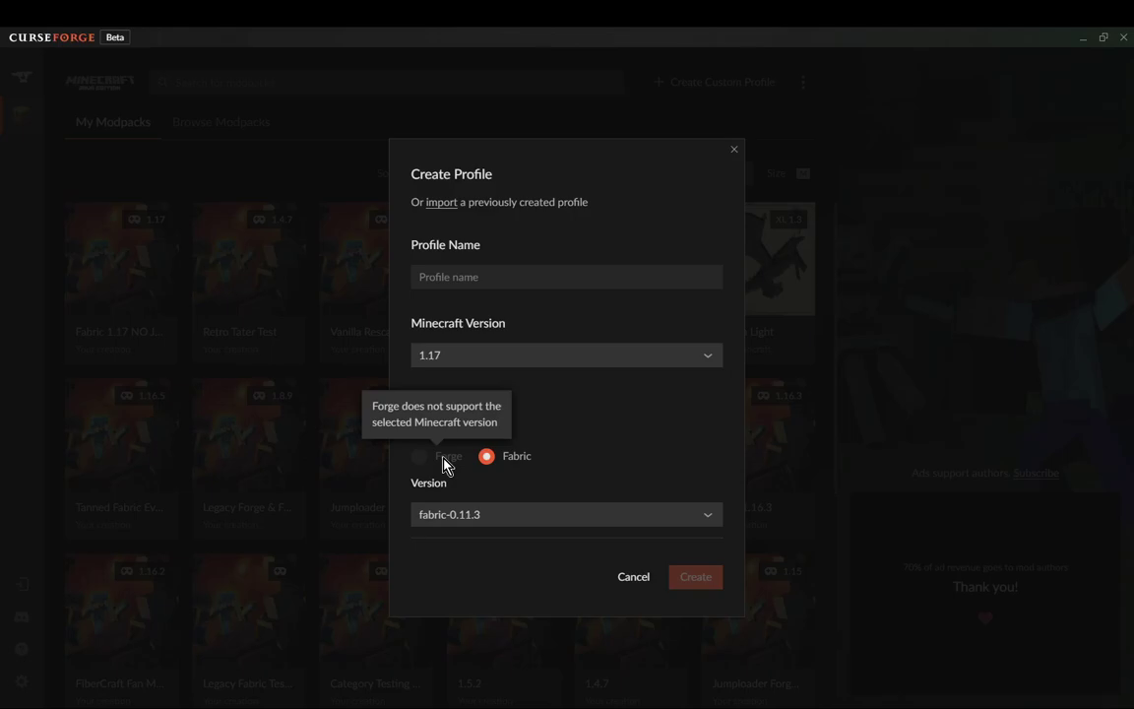
pyautogui.click(497, 363)
pyautogui.click(463, 402)
pyautogui.click(483, 517)
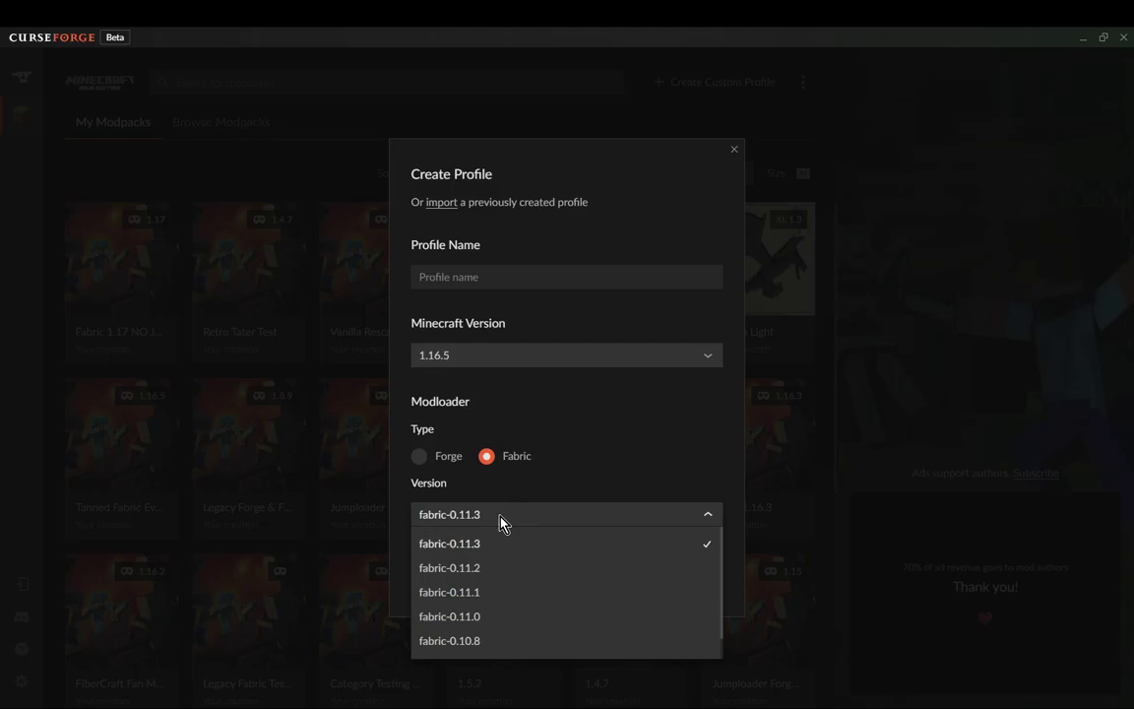
# - Try Minecraft versions 1.9 and 1.8.9 in the new profile form
pyautogui.click(478, 357)
pyautogui.scroll(-3, 508, 492)
pyautogui.scroll(-3, 508, 489)
pyautogui.click(457, 430)
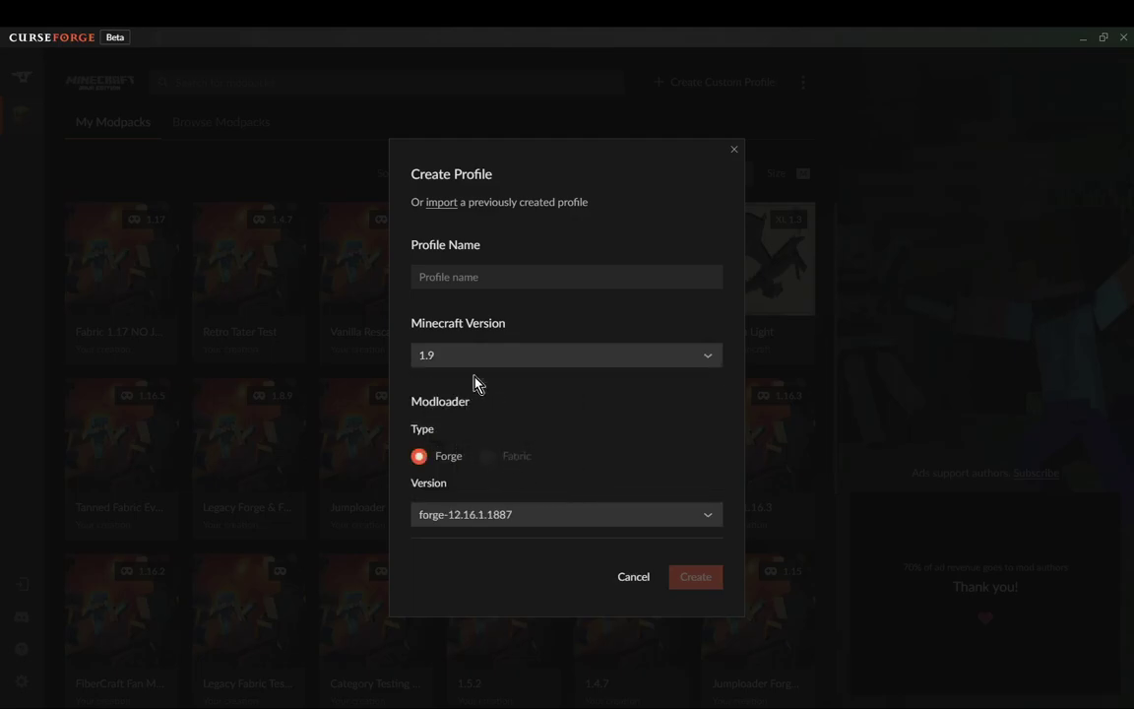
pyautogui.click(462, 360)
pyautogui.click(456, 459)
# - Scroll the version list and choose Minecraft 1.14, which allows Fabric
pyautogui.click(487, 361)
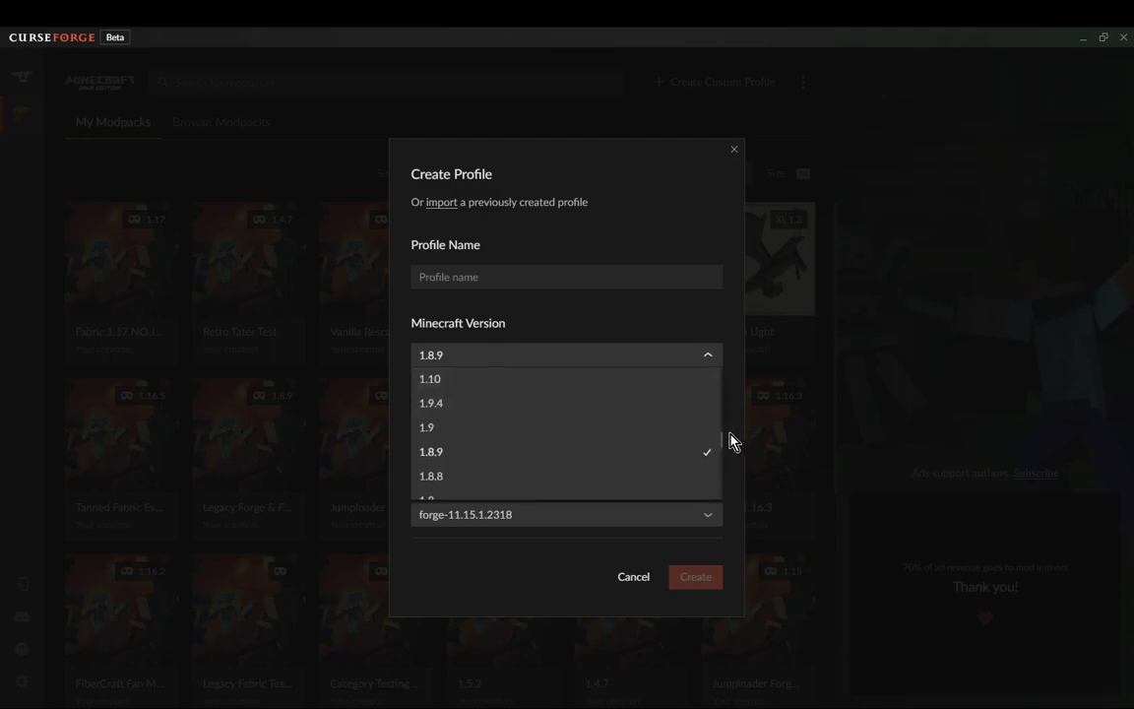
pyautogui.moveTo(722, 443); pyautogui.dragTo(711, 368)
pyautogui.scroll(-5, 497, 451)
pyautogui.scroll(-3, 459, 477)
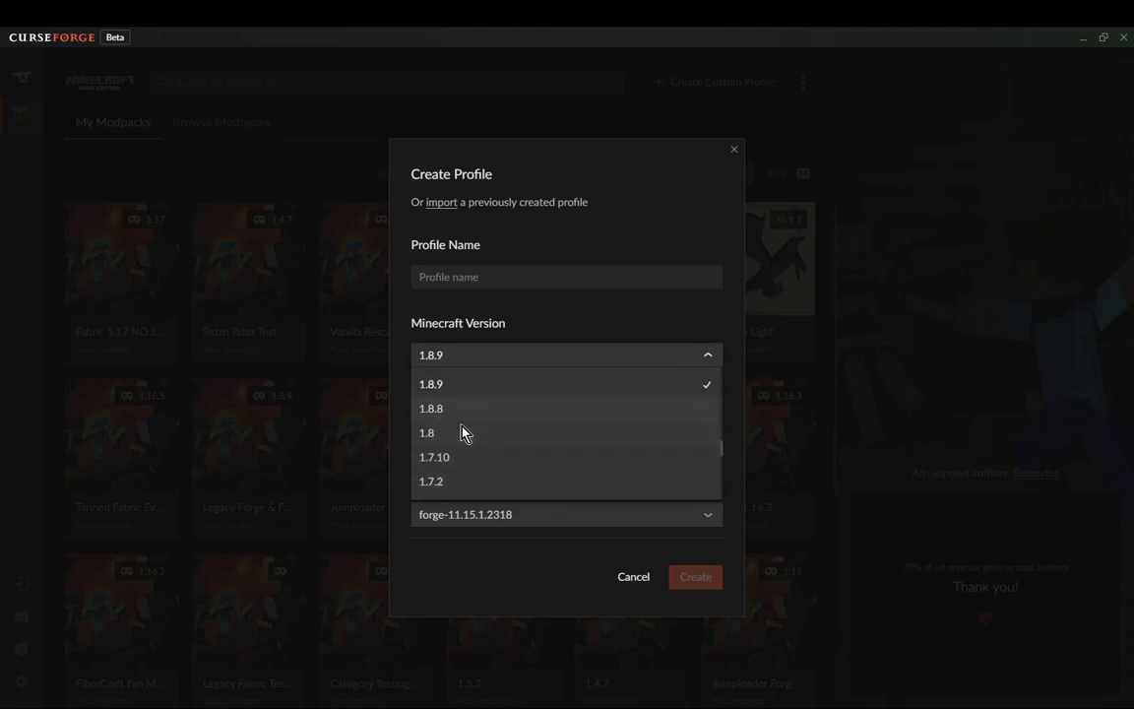
pyautogui.scroll(7, 472, 439)
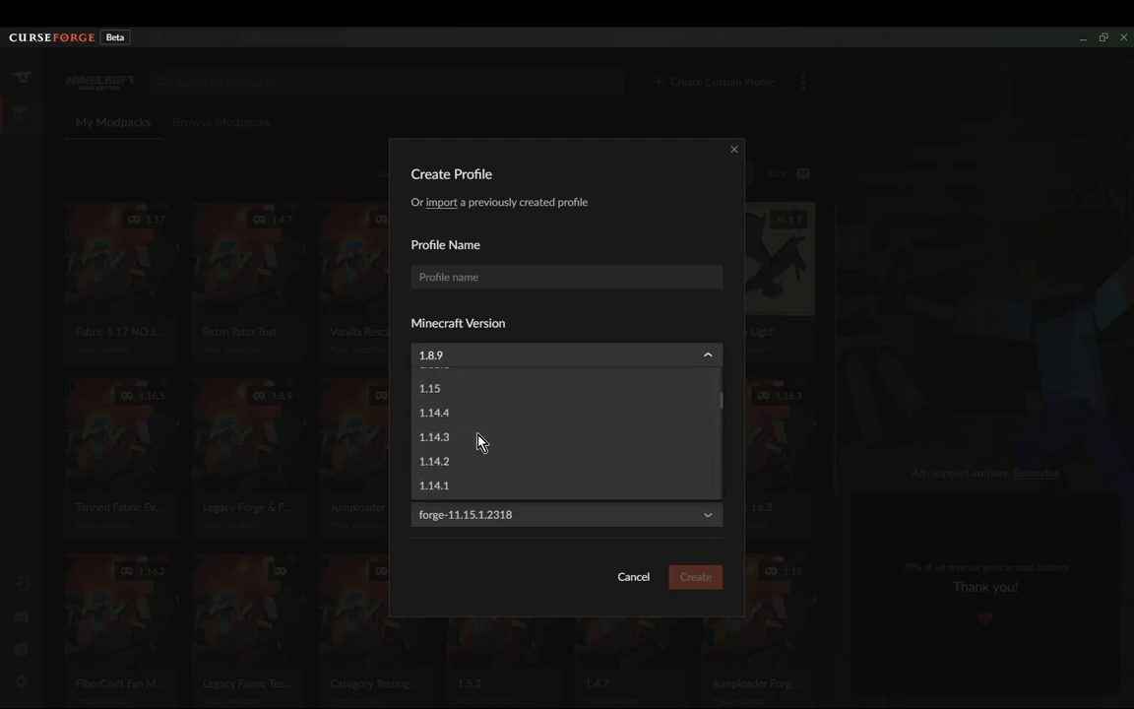
pyautogui.scroll(-1, 456, 461)
pyautogui.click(455, 457)
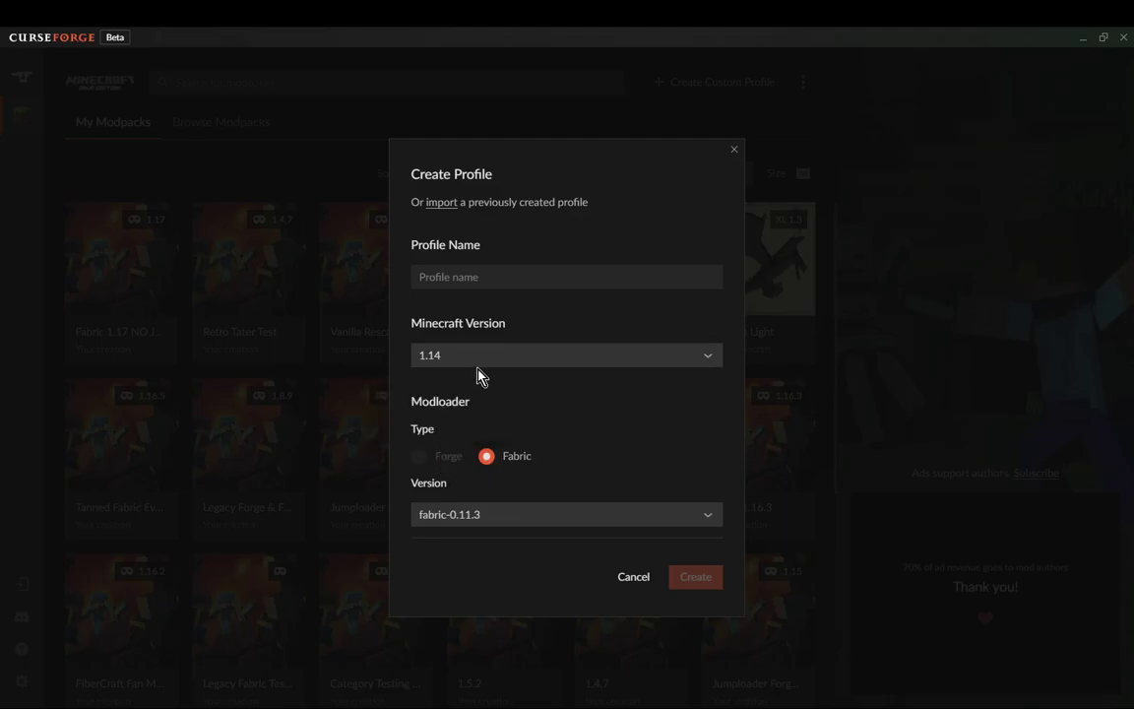
# - Try Minecraft 1.13.2 and 1.12.2, which offer only Forge
pyautogui.click(476, 357)
pyautogui.click(455, 481)
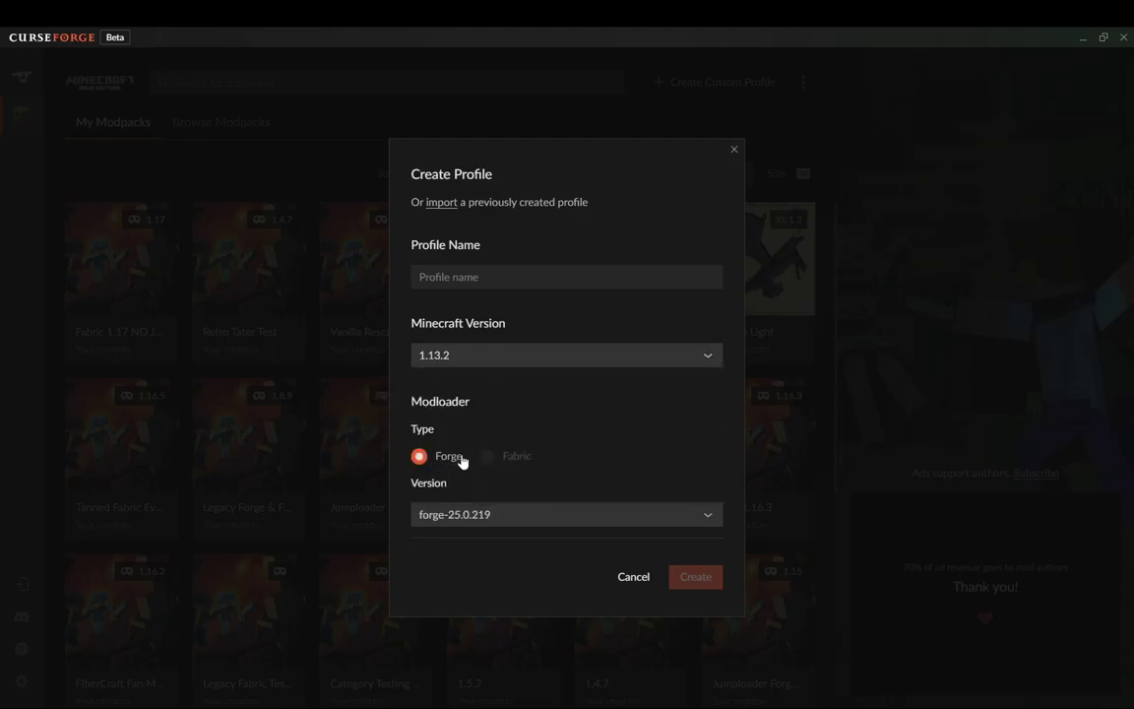
pyautogui.click(456, 356)
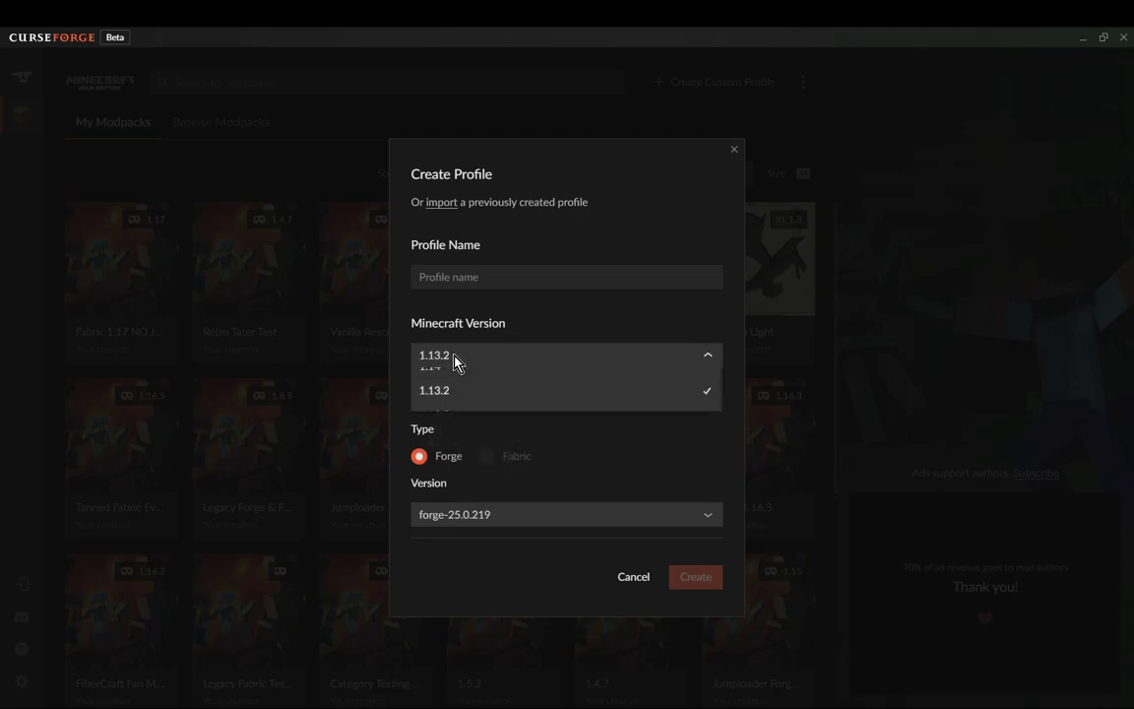
pyautogui.scroll(-2, 456, 463)
pyautogui.click(460, 437)
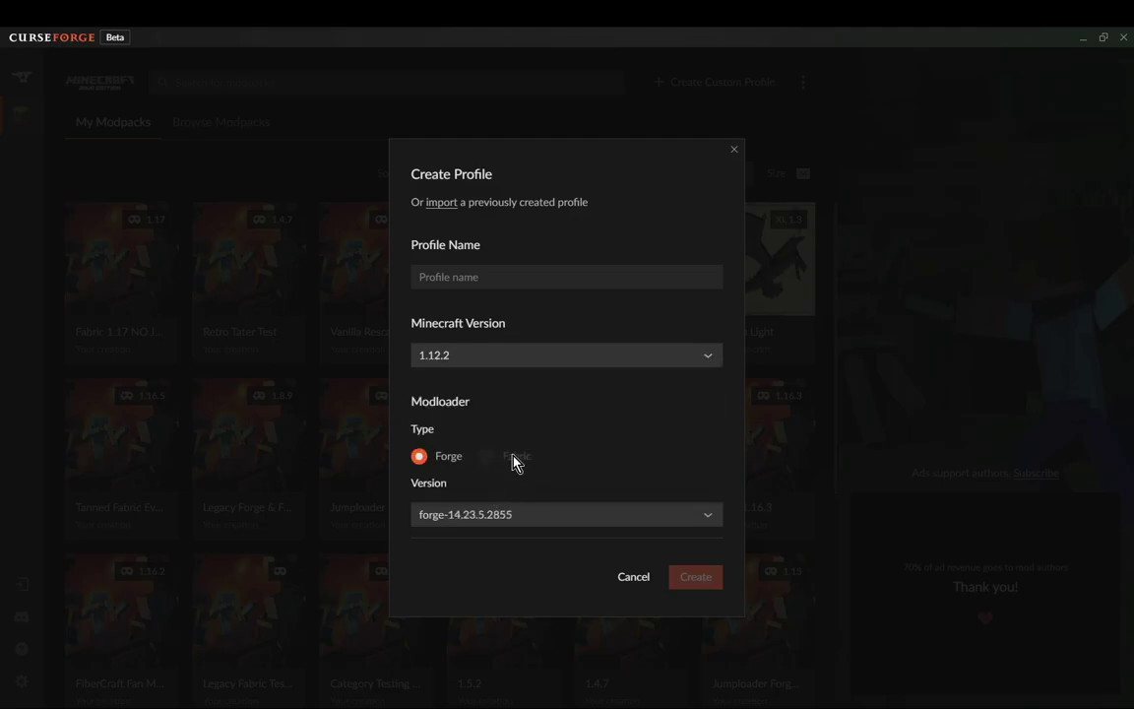
# - Set Minecraft 1.17 and confirm the Fabric loader stays fabric-0.11.3
pyautogui.click(477, 360)
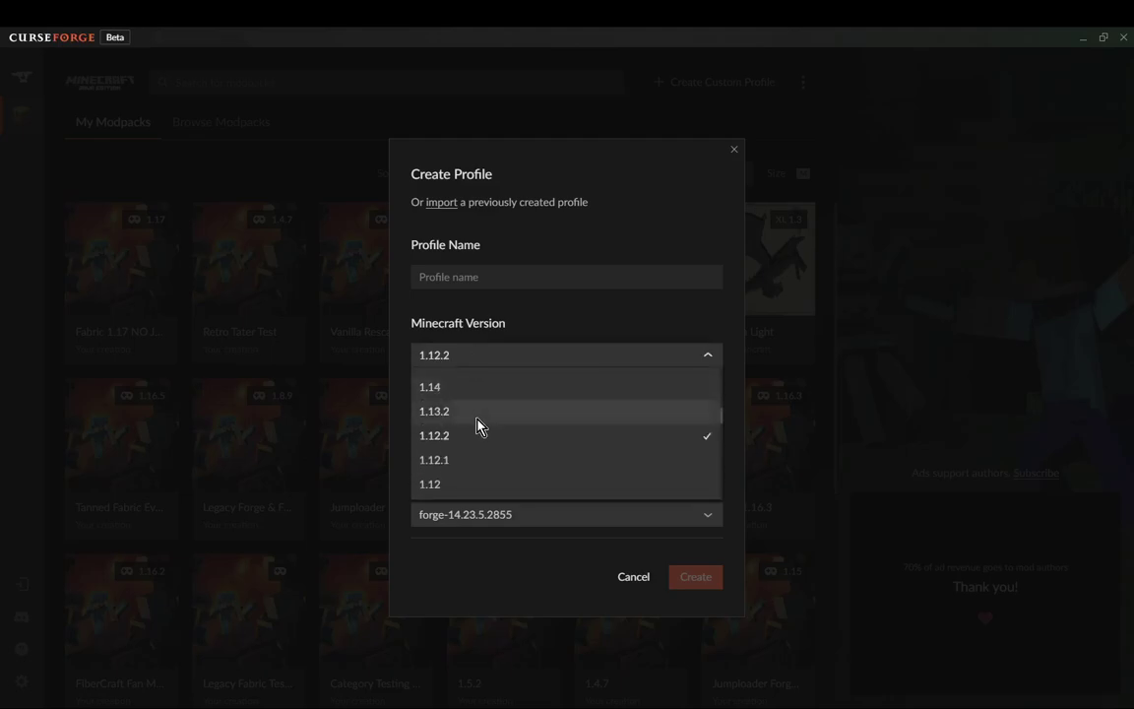
pyautogui.scroll(5, 478, 425)
pyautogui.click(471, 386)
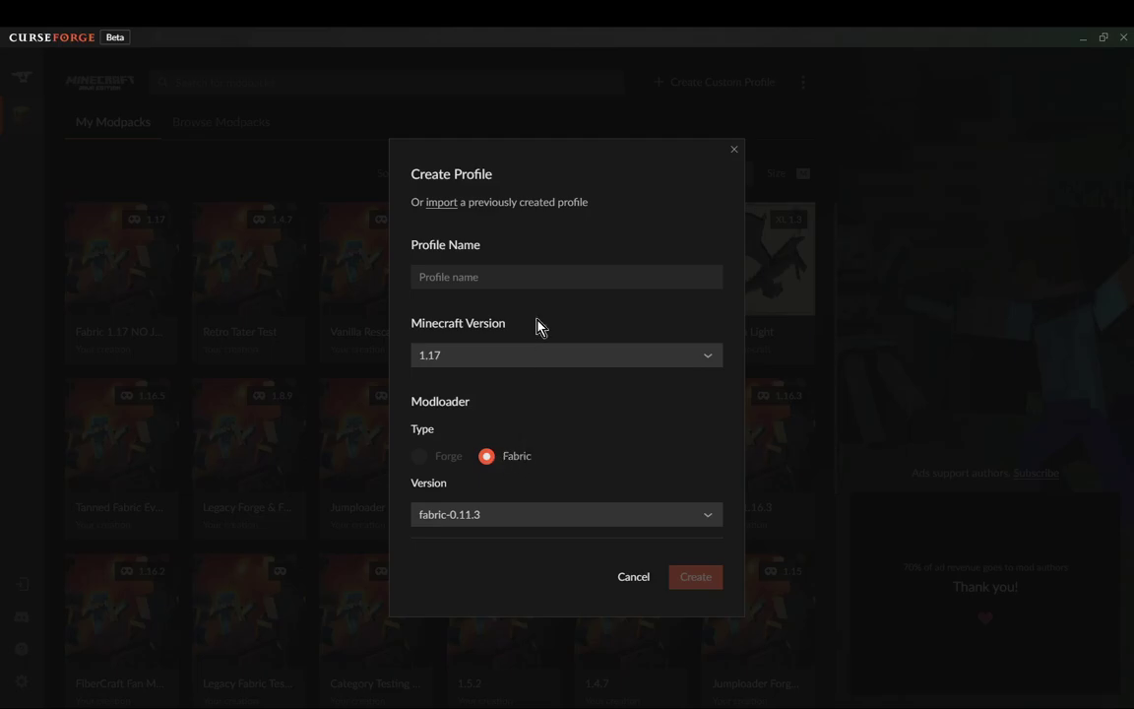
pyautogui.click(479, 273)
pyautogui.click(498, 517)
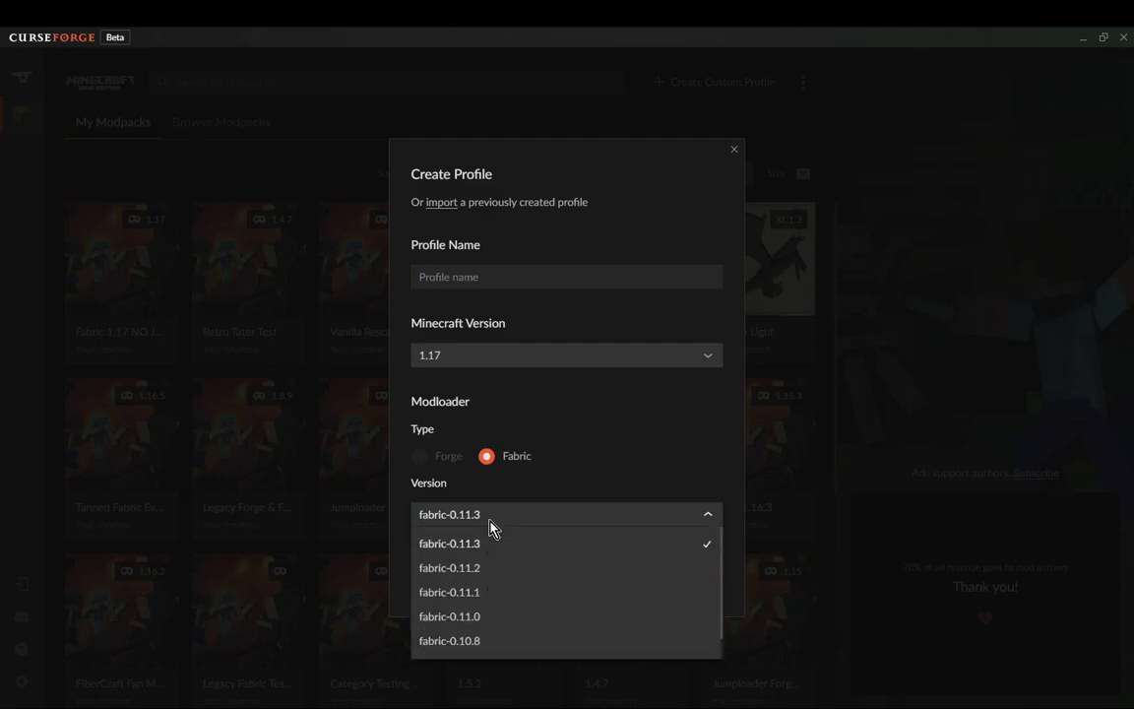
pyautogui.click(630, 492)
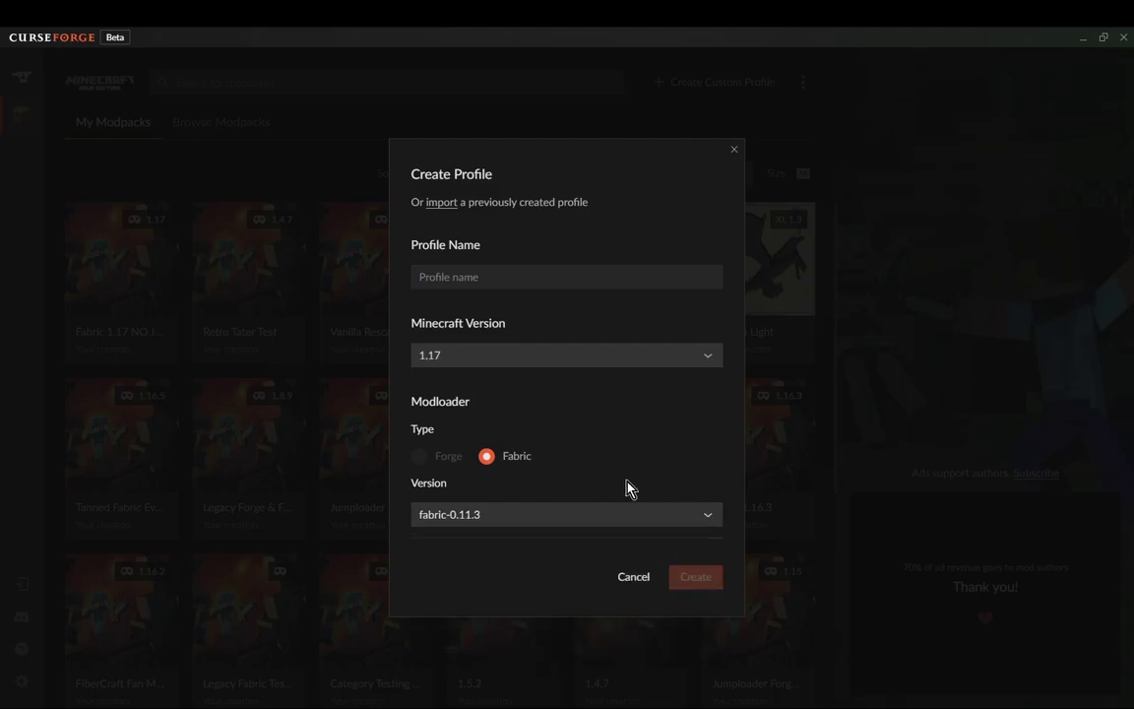
# - Cancel the new profile and open Fabric 1.17 NO Jumploader's Add More Content, showing Fabric API installed
pyautogui.click(633, 576)
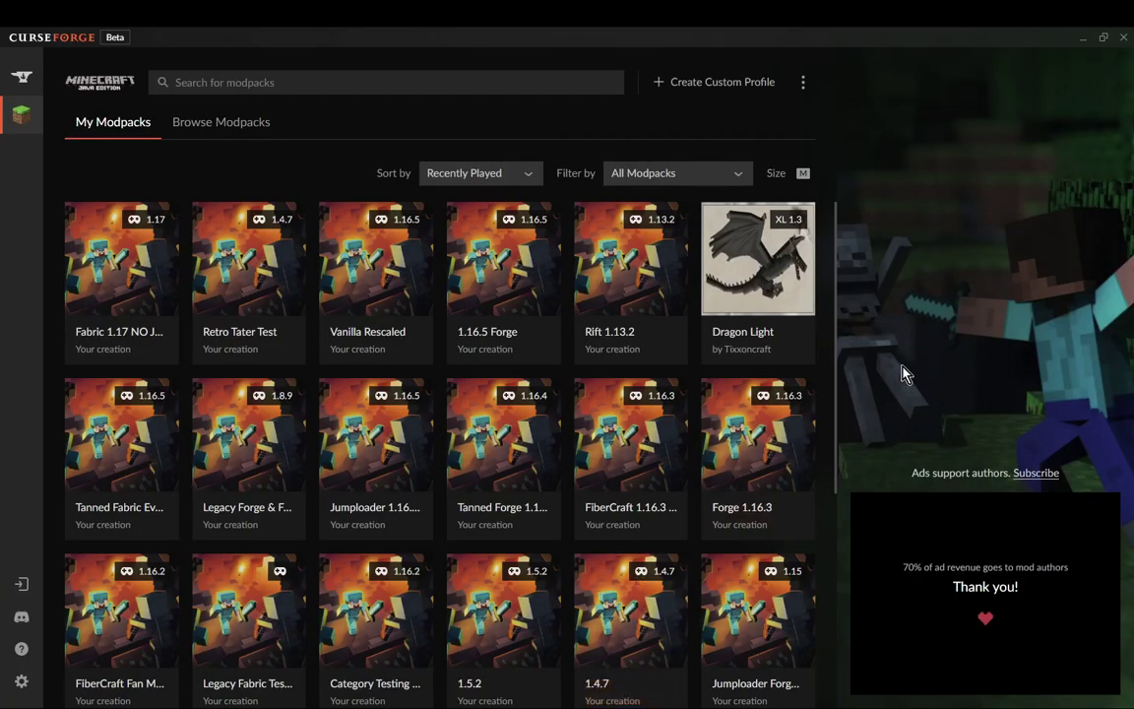
pyautogui.click(137, 286)
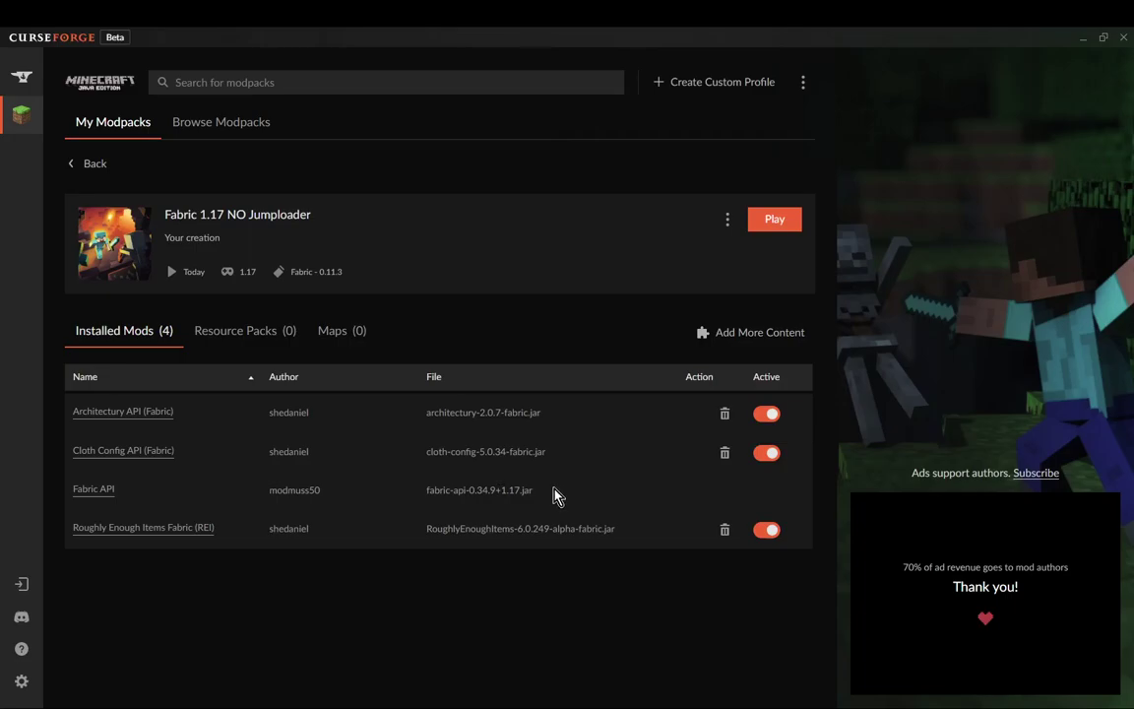
pyautogui.click(750, 331)
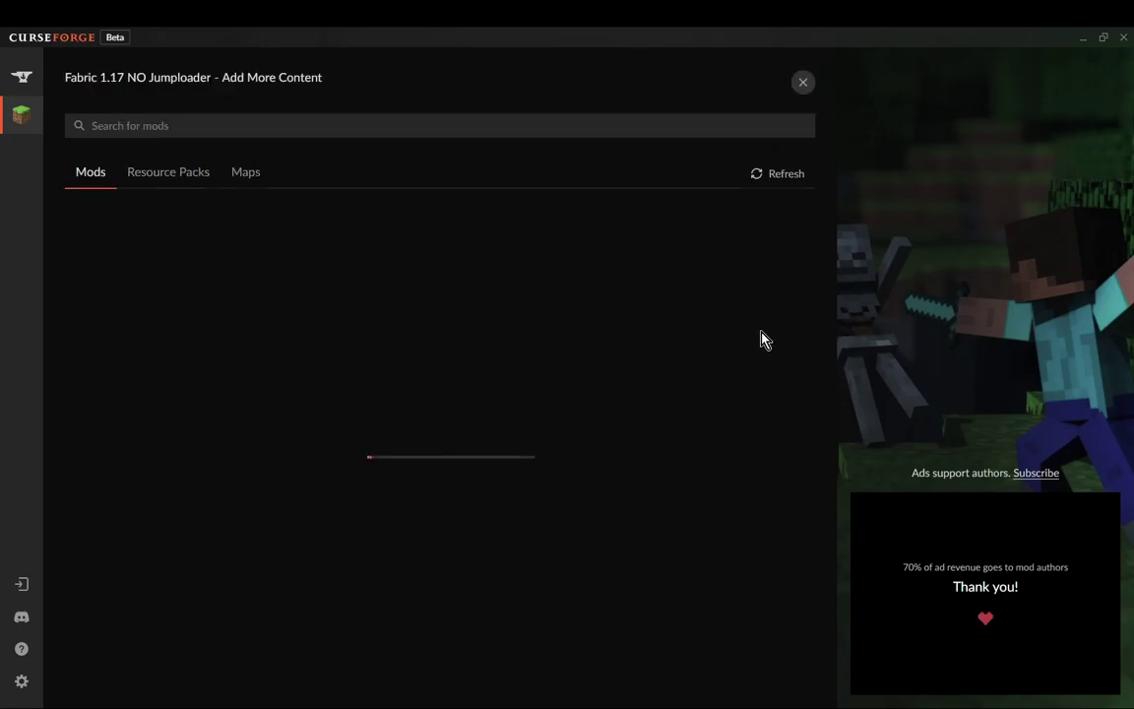
# - Close the mod browser and launch Fabric 1.17 NO Jumploader from the Minecraft Launcher with PLAY
pyautogui.click(804, 84)
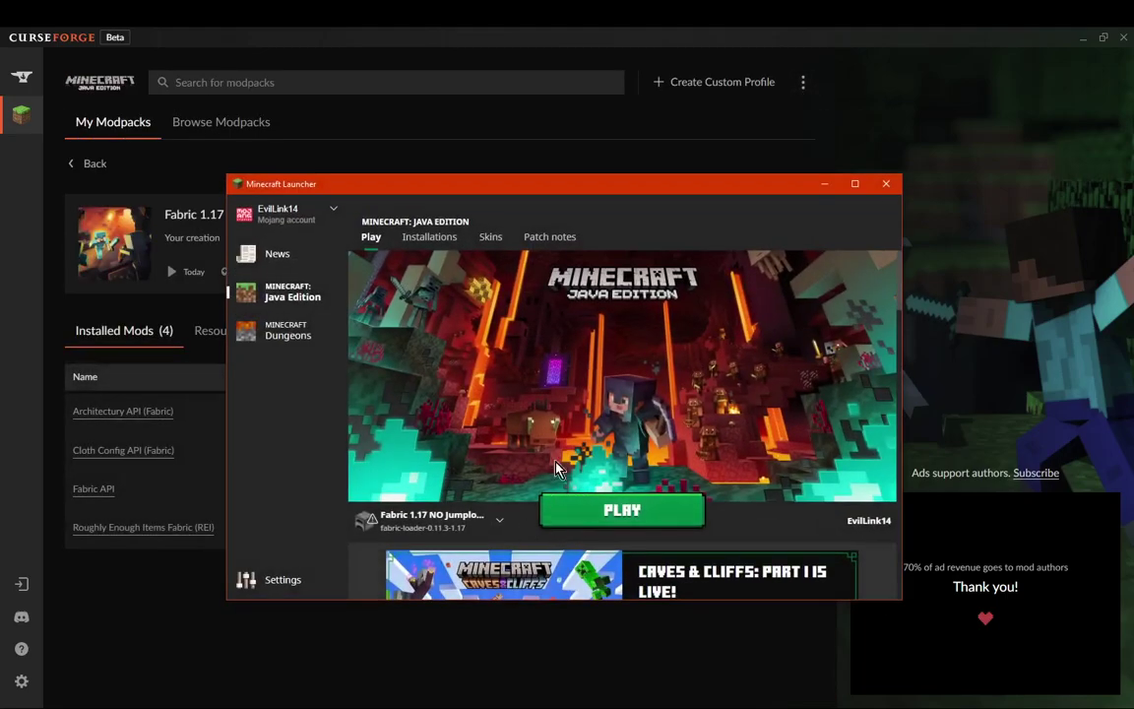
pyautogui.click(463, 518)
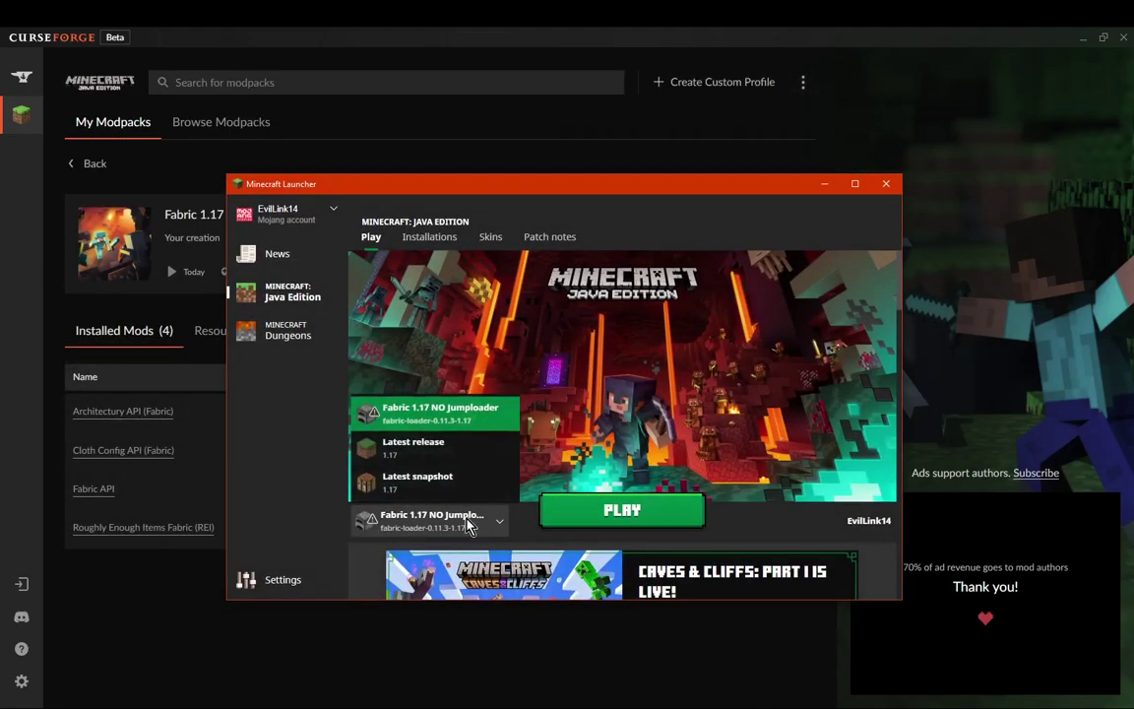
pyautogui.click(413, 416)
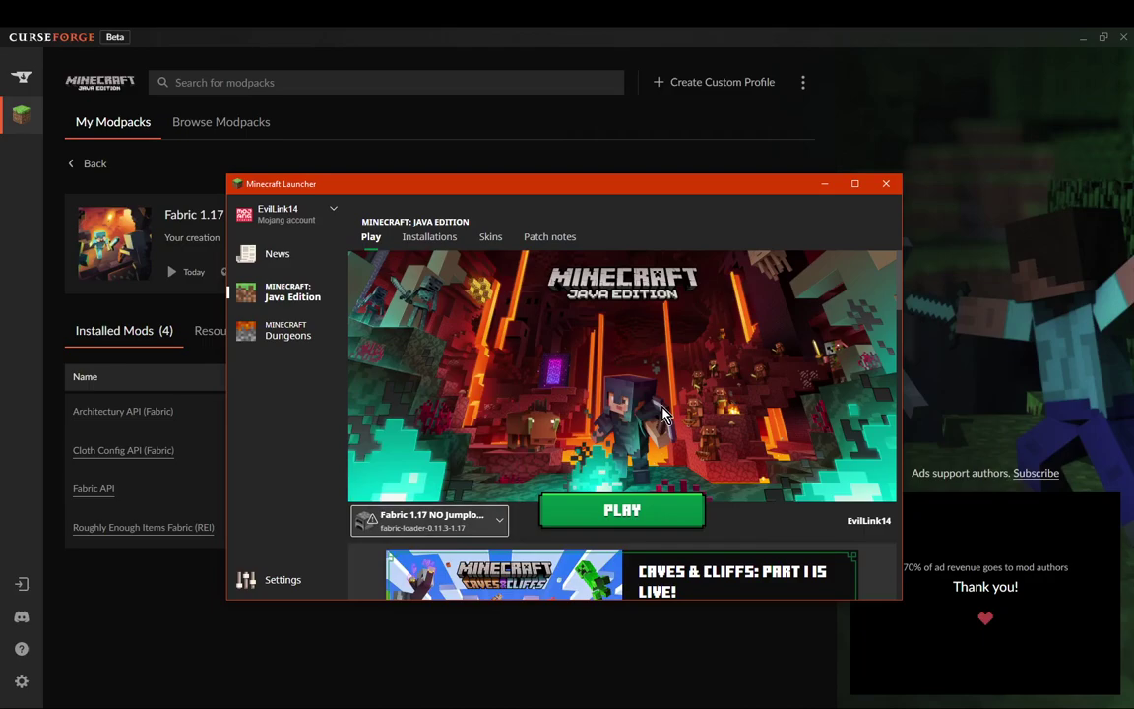
pyautogui.click(622, 510)
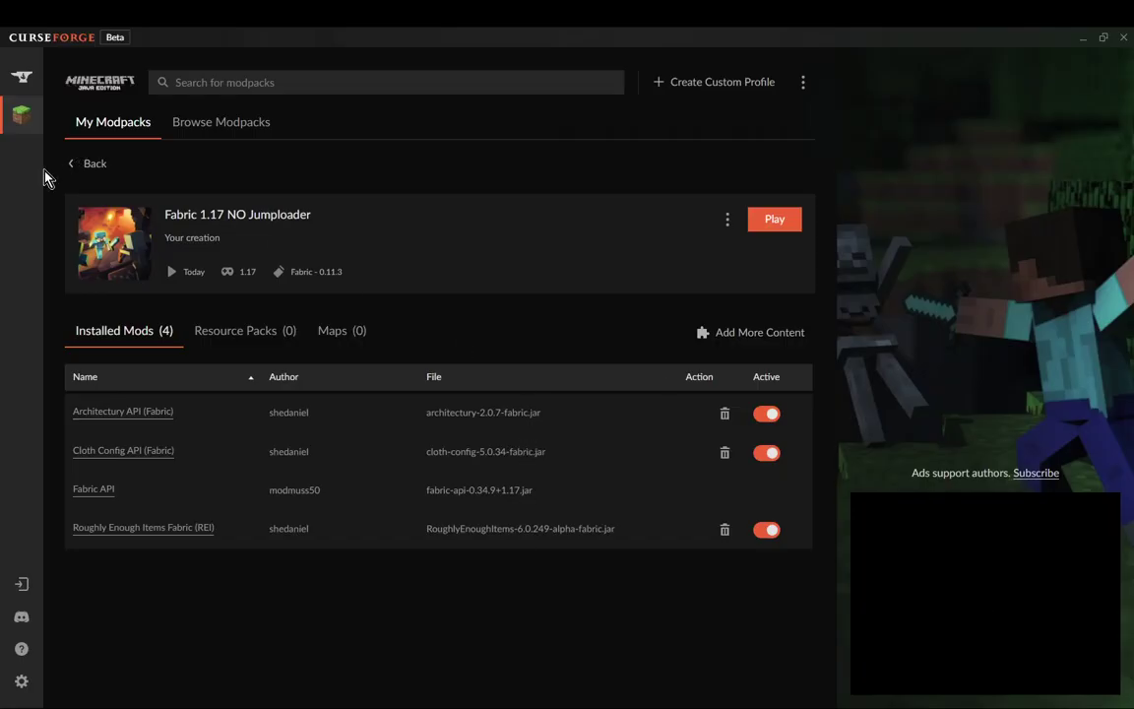
# - Revisit the Fabric 1.17 NO Jumploader profile, back to My Modpacks, then open and cancel a custom profile
pyautogui.click(87, 164)
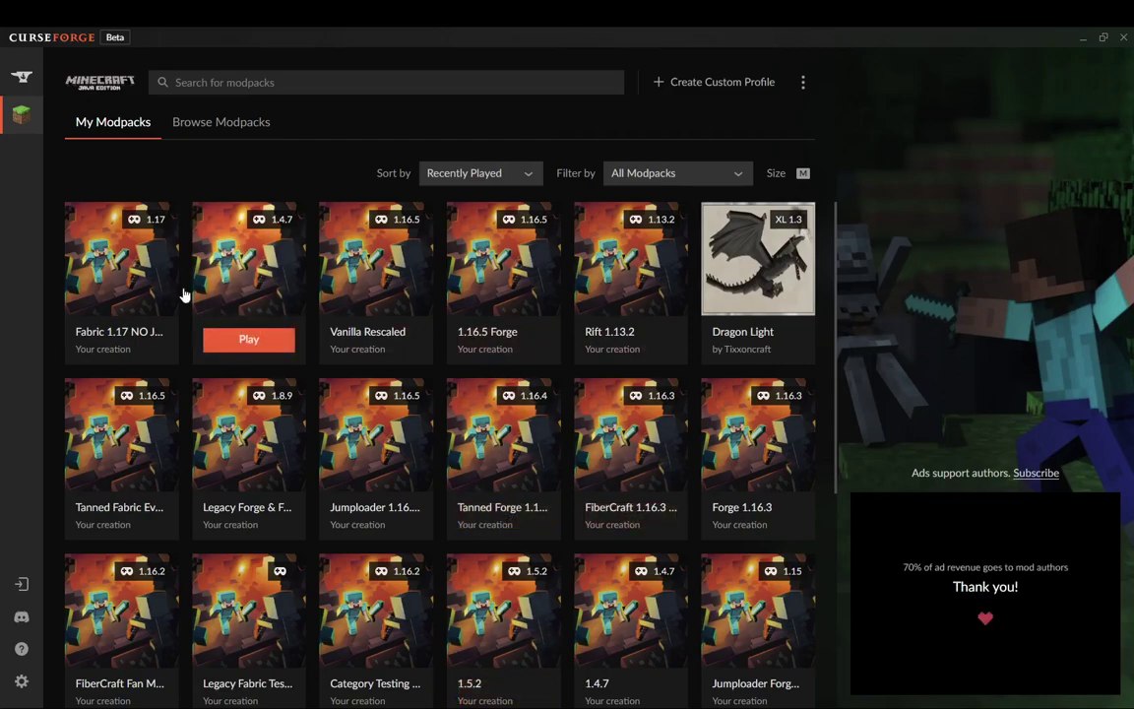
pyautogui.click(148, 276)
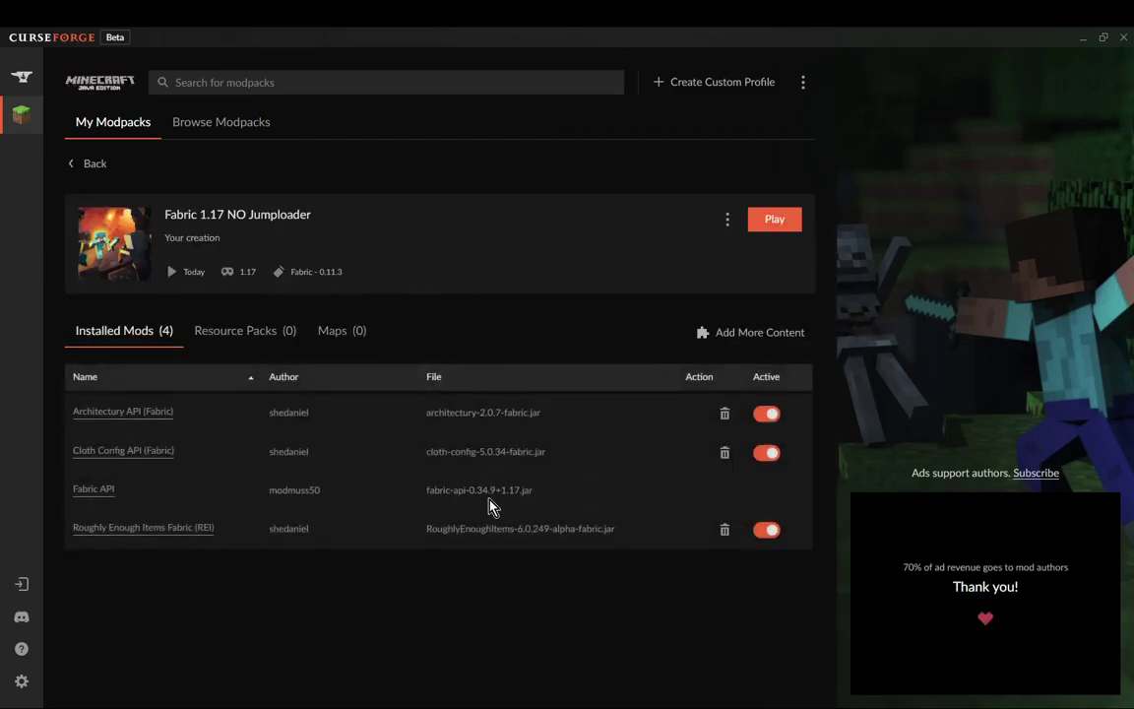
pyautogui.click(95, 175)
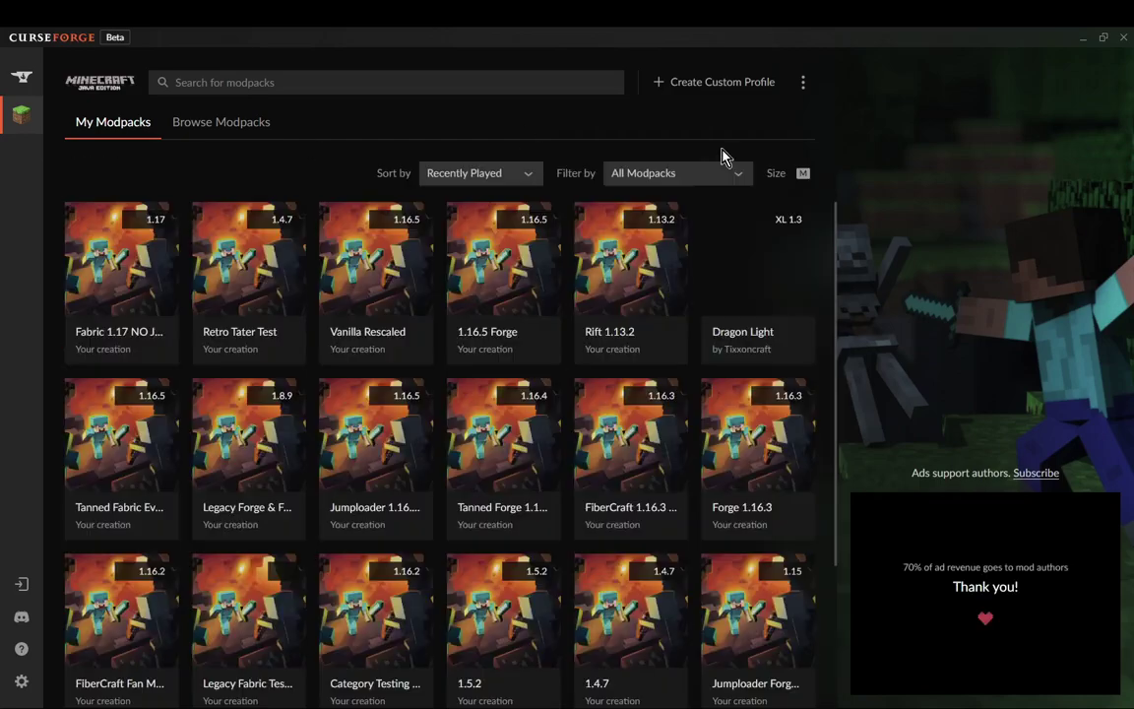
pyautogui.click(722, 85)
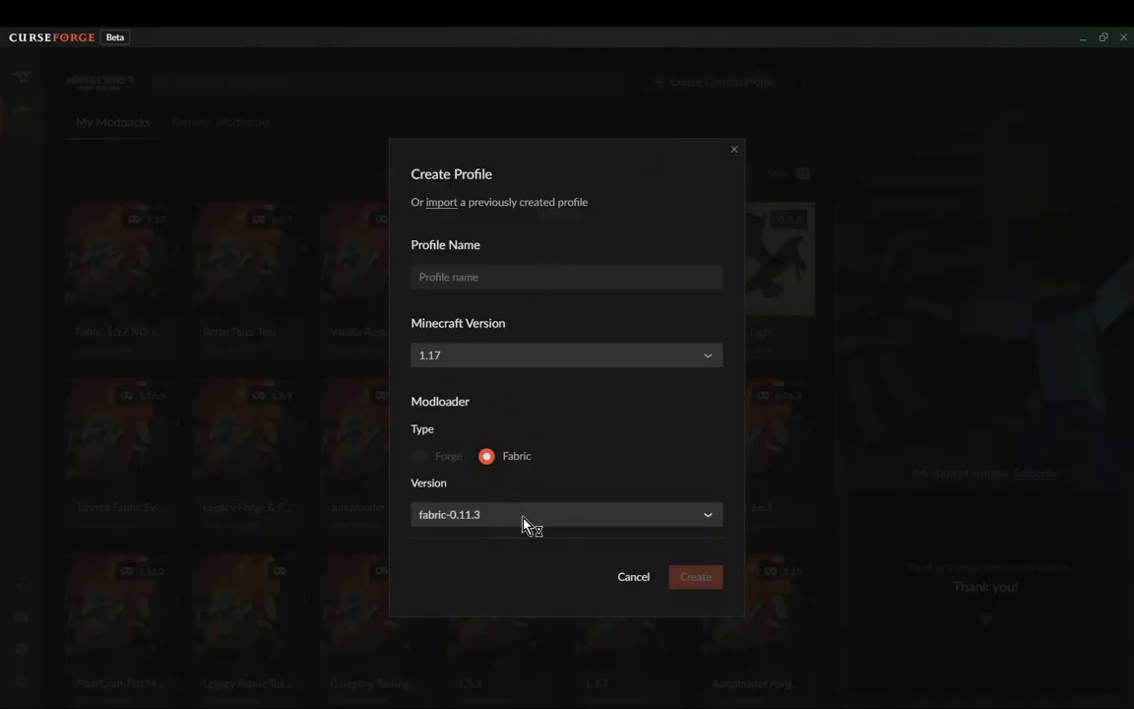
pyautogui.click(633, 576)
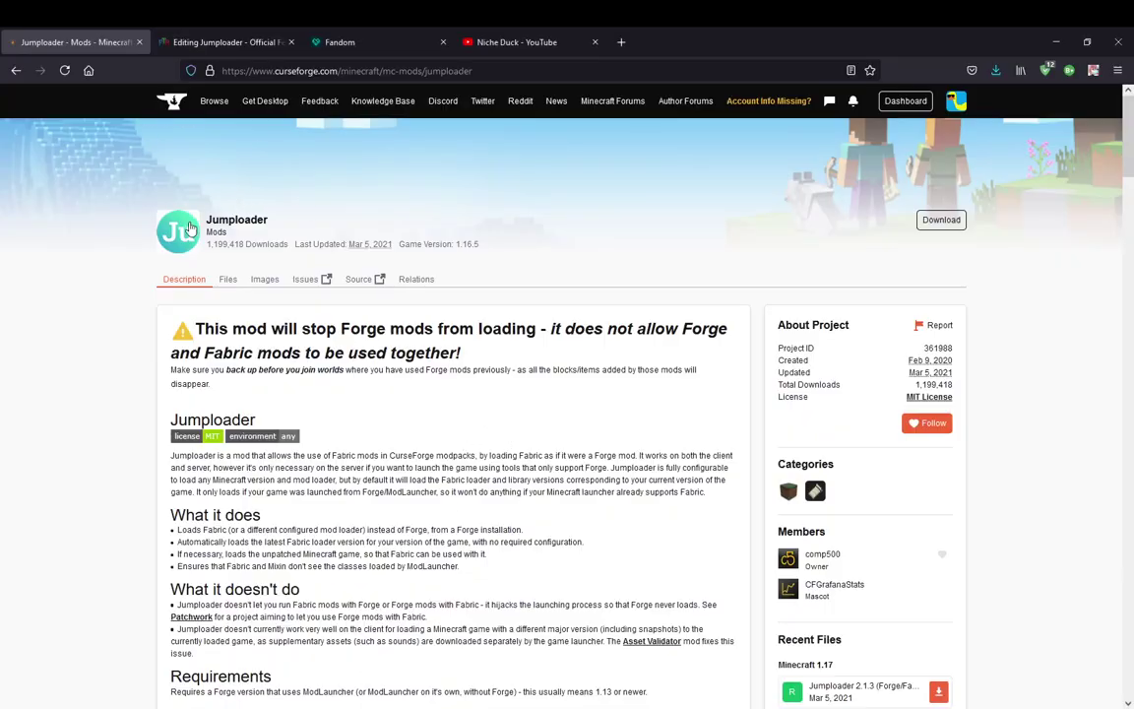
# - Highlight the wiki's Vanilla To Twitch/Curseforge section, then return to the CurseForge Jumploader page
pyautogui.hotkey('ctrl', 'Tab')
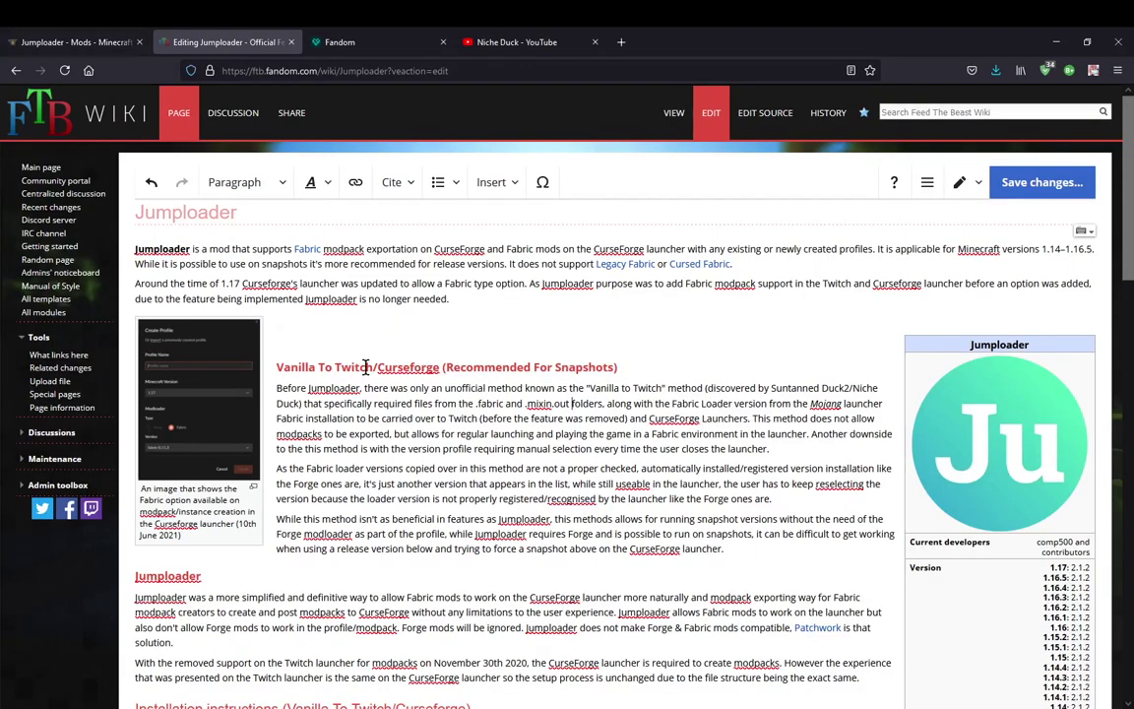
pyautogui.moveTo(279, 367); pyautogui.dragTo(775, 557)
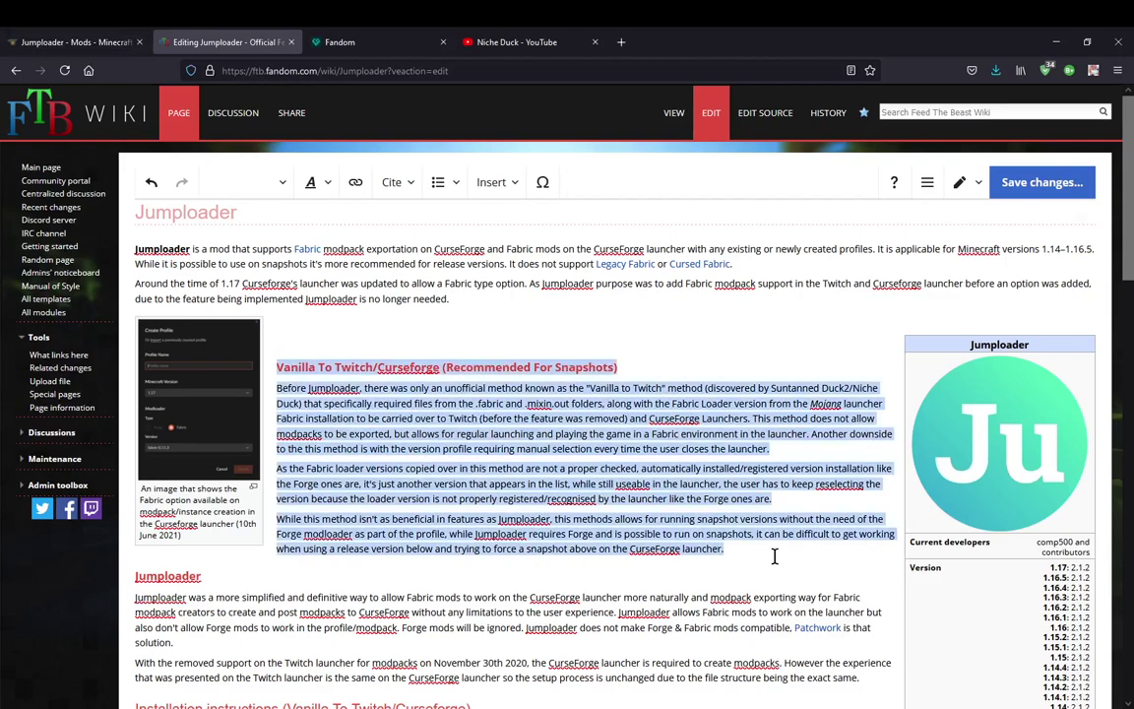
pyautogui.click(22, 45)
pyautogui.hotkey('ctrl', 'Tab')
pyautogui.hotkey('ctrl', 'shift', 'Tab')
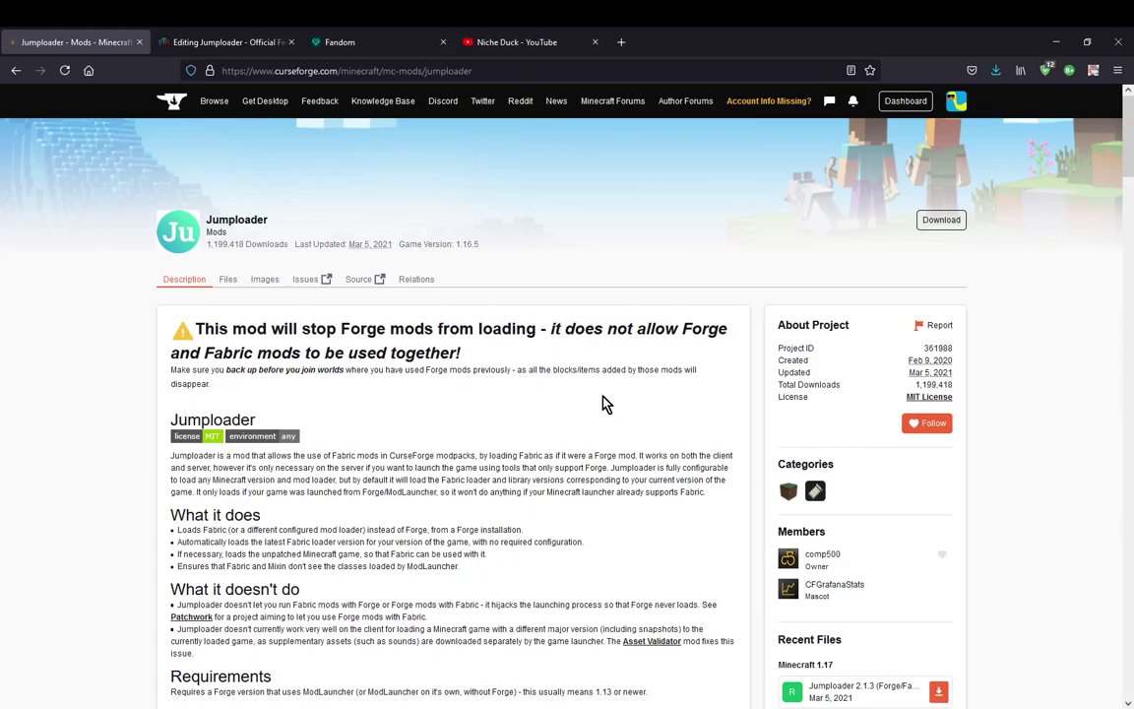